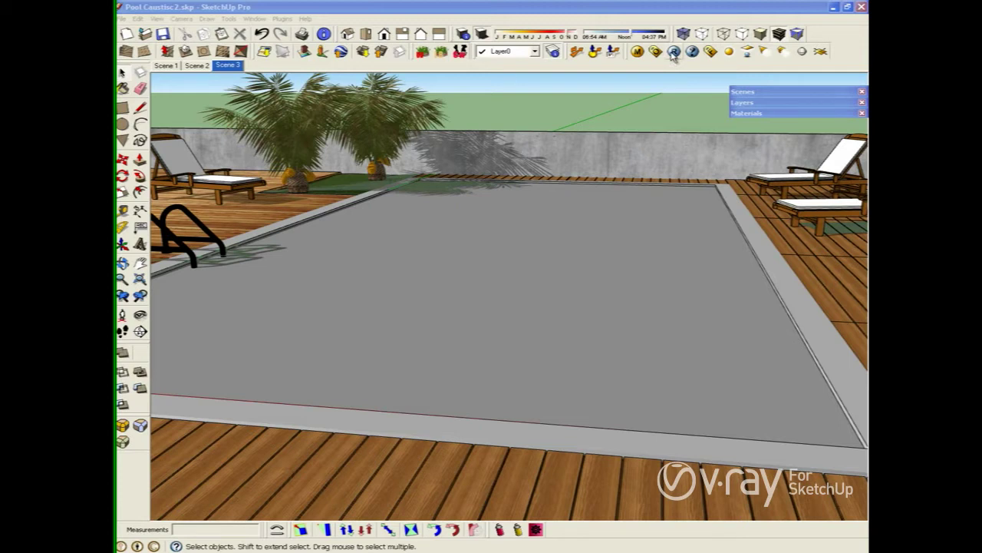
Step: Render the current pool view with V-Ray
{"action": "left_click", "coordinate": [673, 52]}
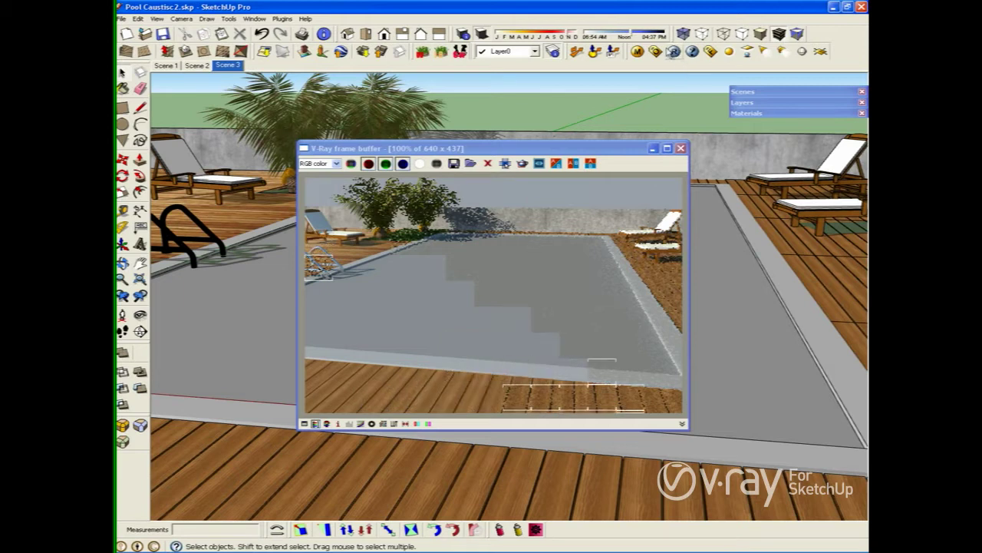
Step: Create a new Standard V-Ray material in the scene and rename it PoolWater
{"action": "left_click", "coordinate": [638, 51]}
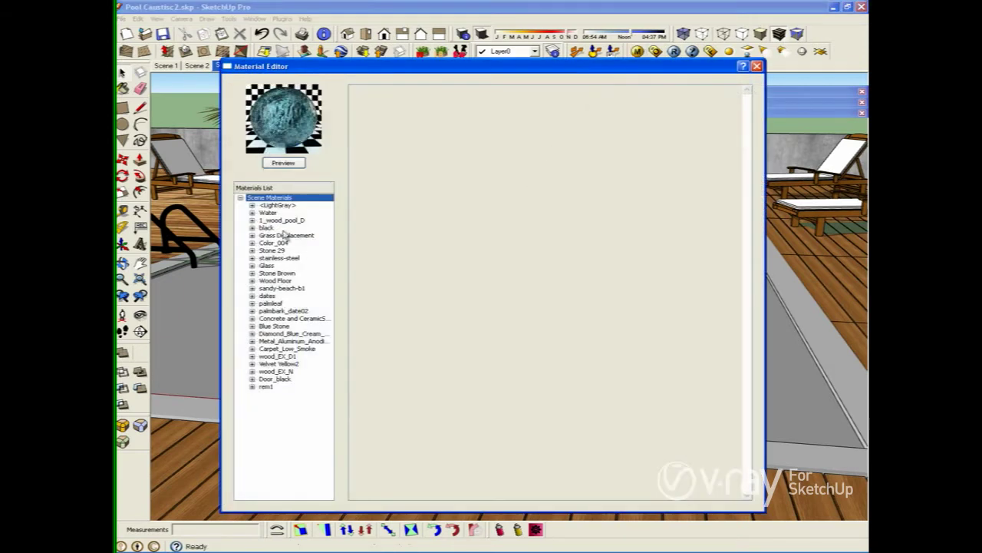
{"action": "right_click", "coordinate": [278, 201]}
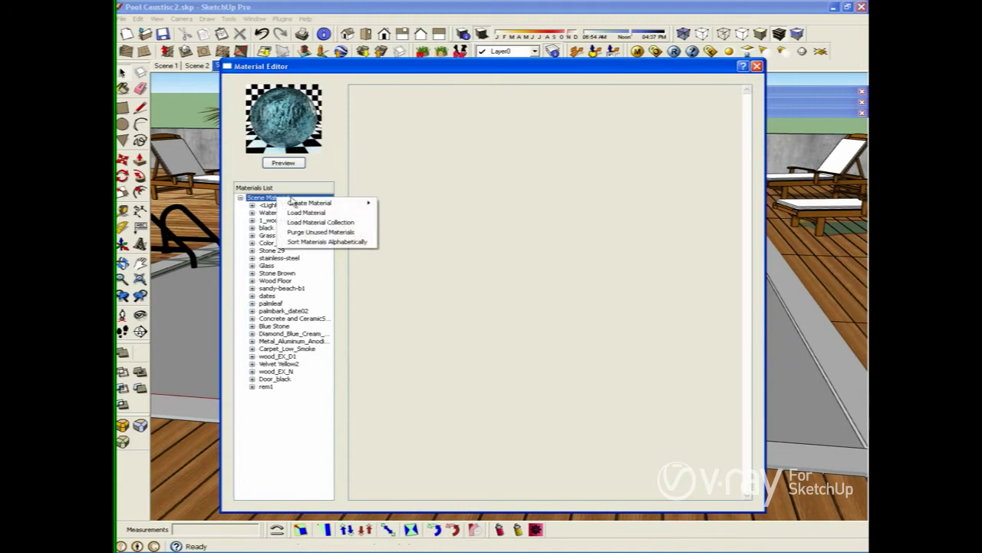
{"action": "mouse_move", "coordinate": [312, 205]}
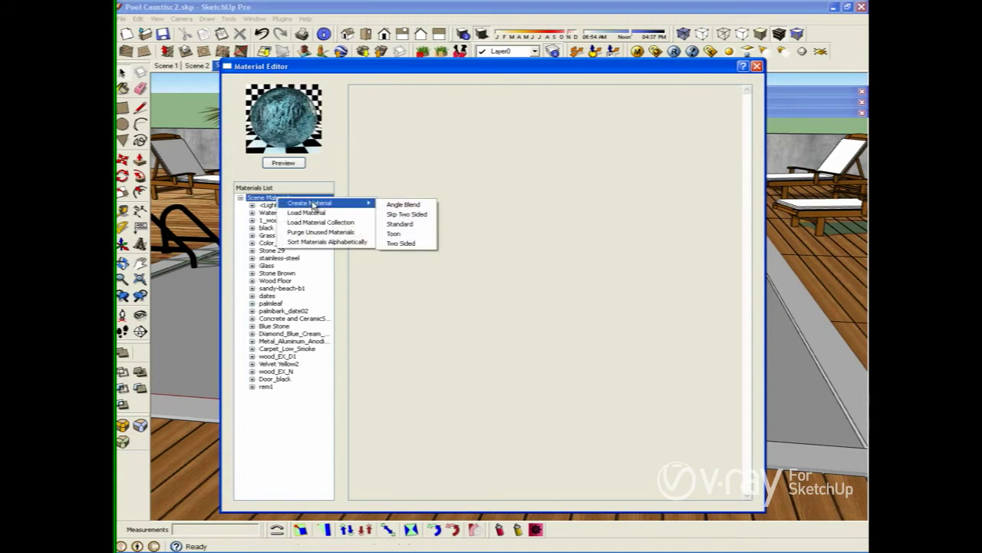
{"action": "left_click", "coordinate": [399, 225]}
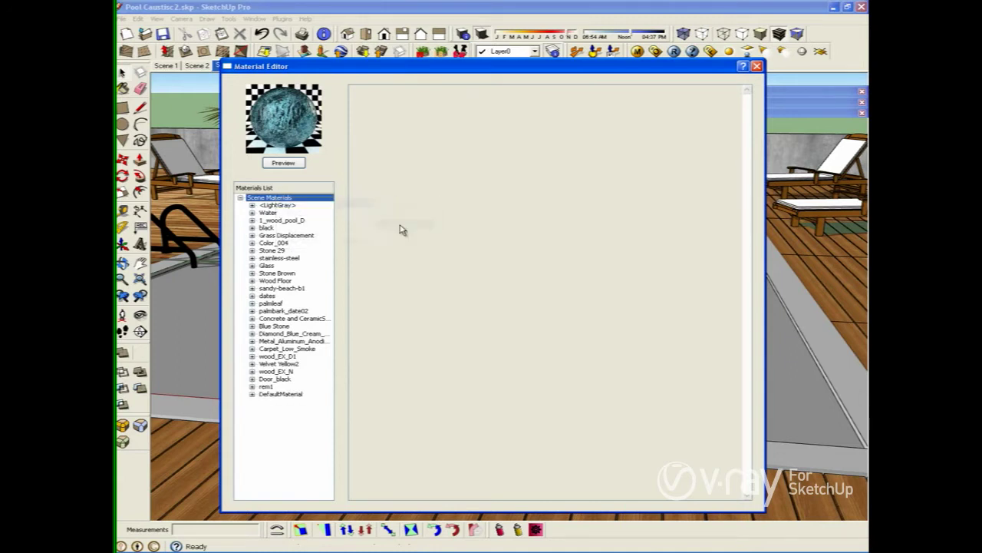
{"action": "left_click", "coordinate": [276, 395]}
{"action": "right_click", "coordinate": [277, 396]}
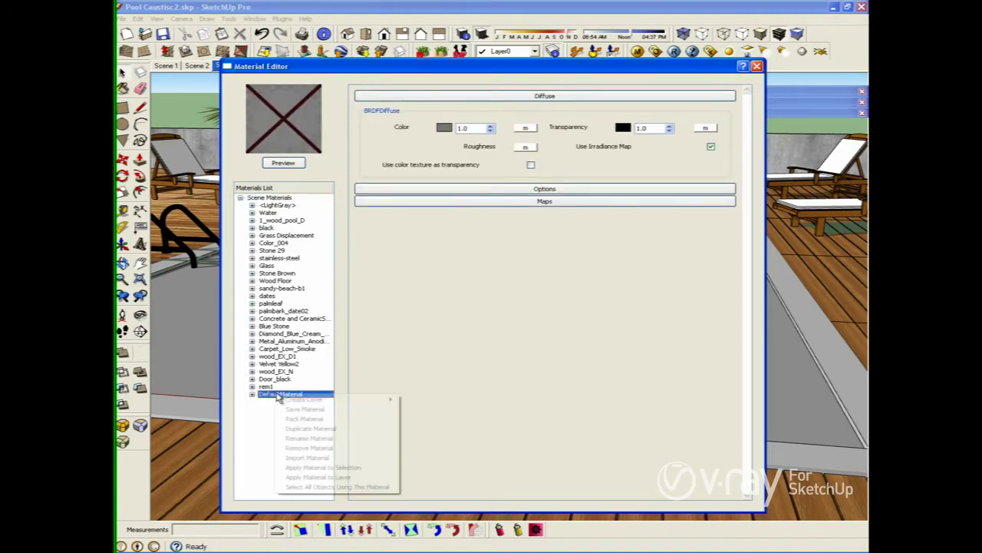
{"action": "left_click", "coordinate": [307, 438]}
{"action": "type", "text": "PoolWa"}
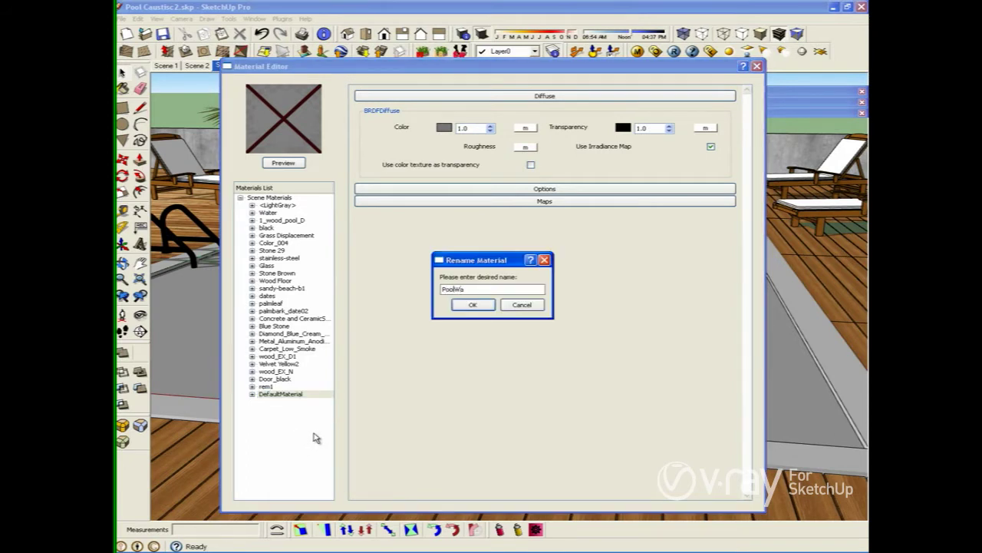
{"action": "type", "text": "ter"}
{"action": "left_click", "coordinate": [471, 304]}
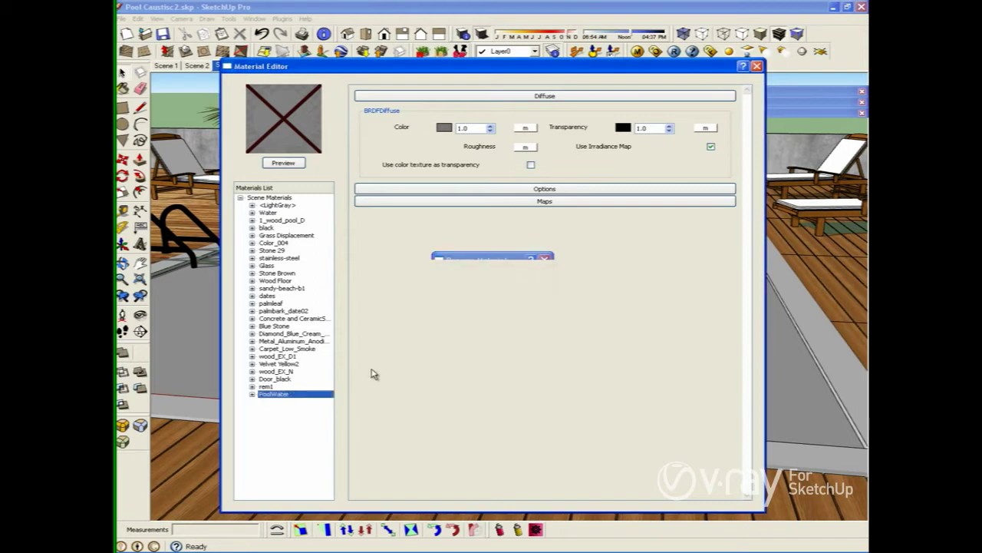
Step: Add a Reflection layer and a Refraction layer to the PoolWater material
{"action": "right_click", "coordinate": [273, 394]}
{"action": "mouse_move", "coordinate": [307, 405]}
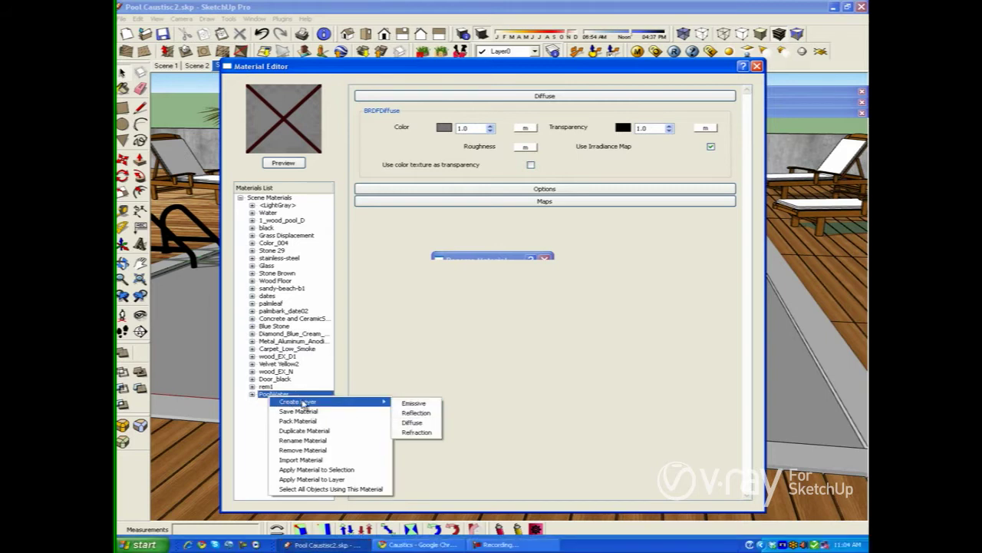
{"action": "left_click", "coordinate": [417, 414]}
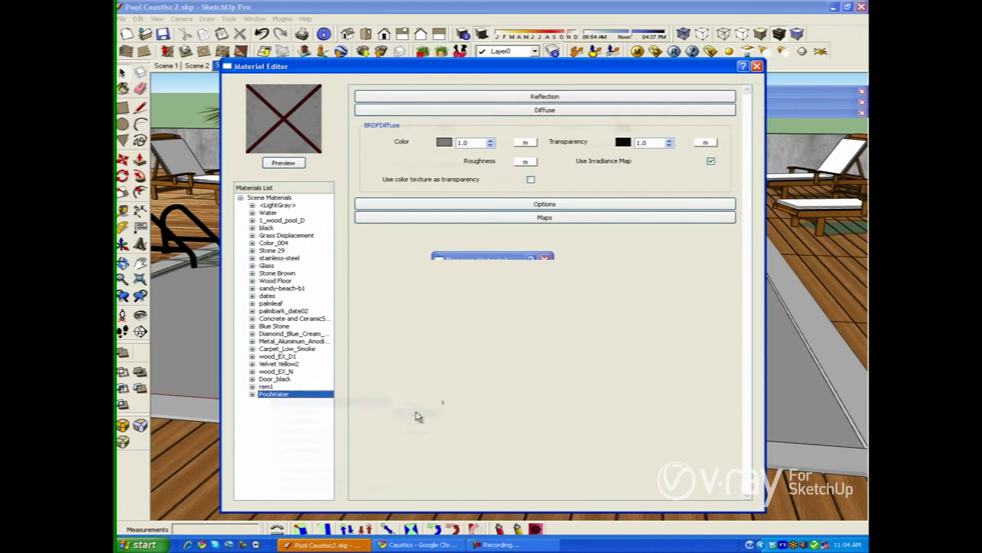
{"action": "right_click", "coordinate": [292, 394]}
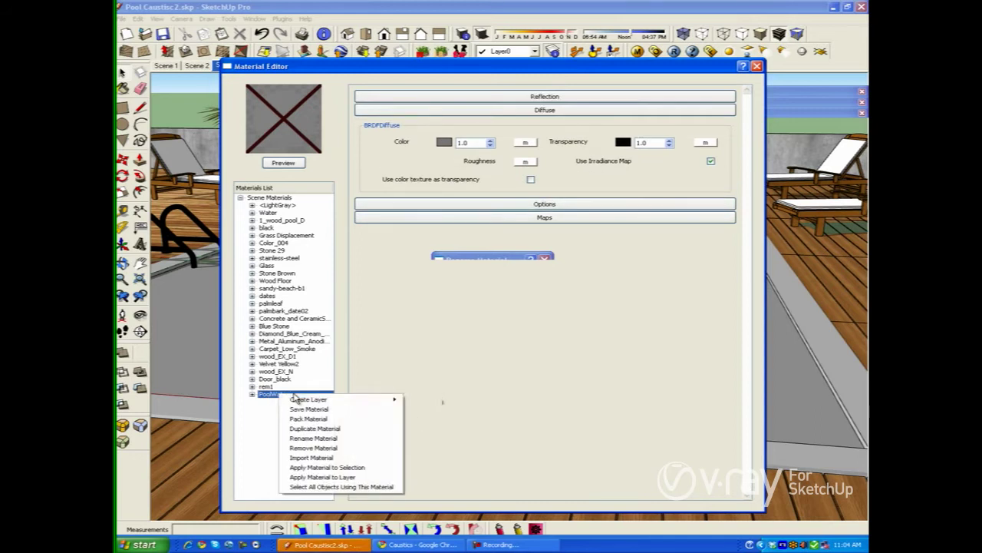
{"action": "mouse_move", "coordinate": [311, 404]}
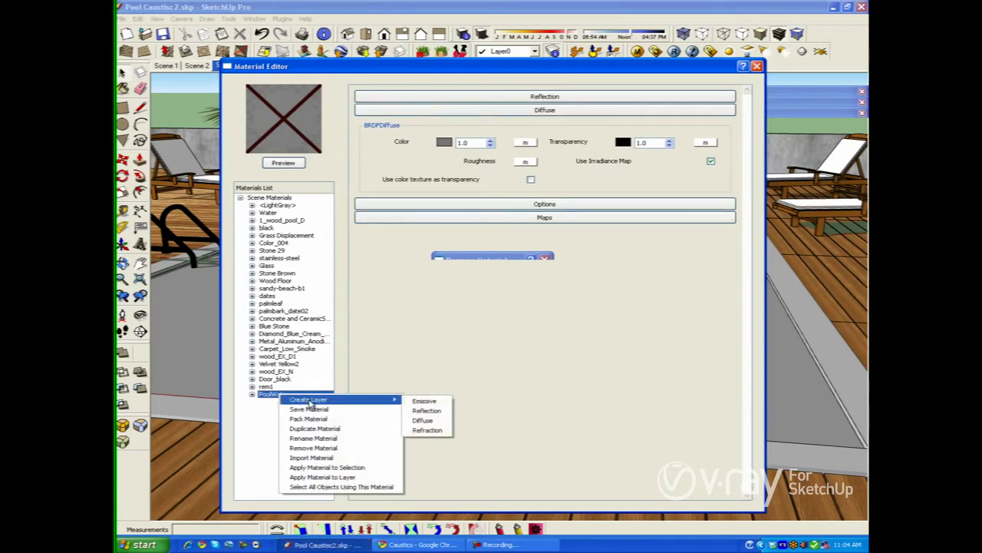
{"action": "left_click", "coordinate": [429, 429]}
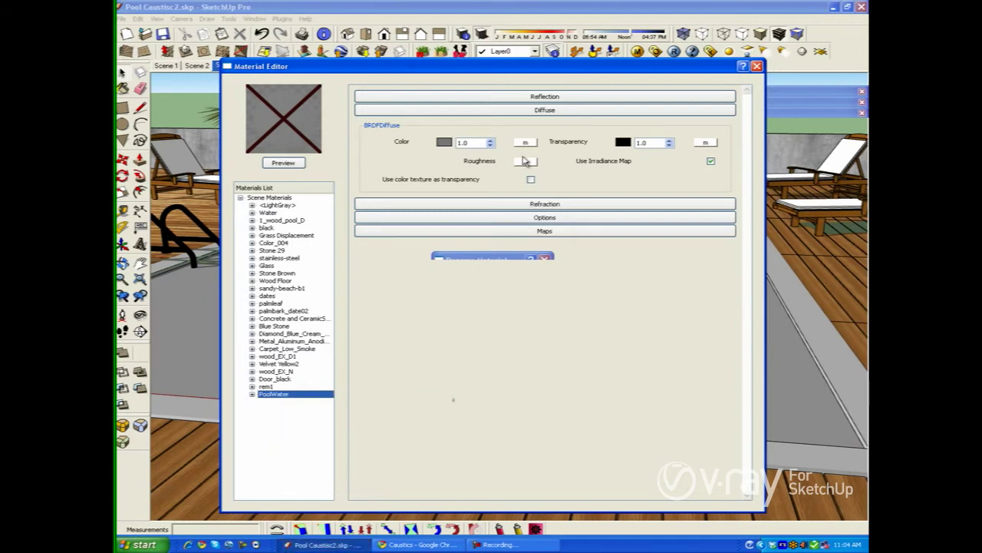
Step: Assign a TexFresnel map with an IOR of 1.33 to PoolWater's reflection
{"action": "left_click", "coordinate": [533, 100]}
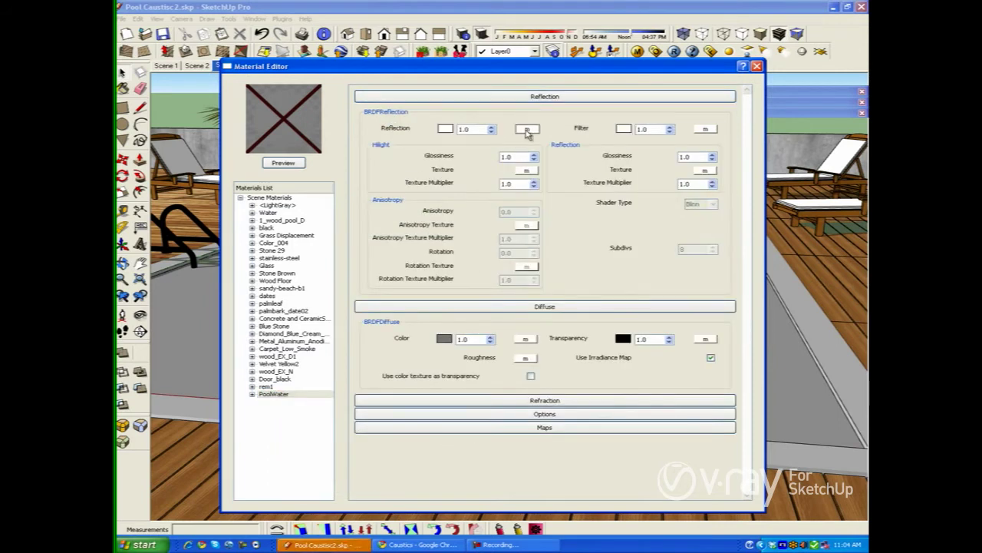
{"action": "left_click", "coordinate": [527, 131]}
{"action": "left_click", "coordinate": [305, 201]}
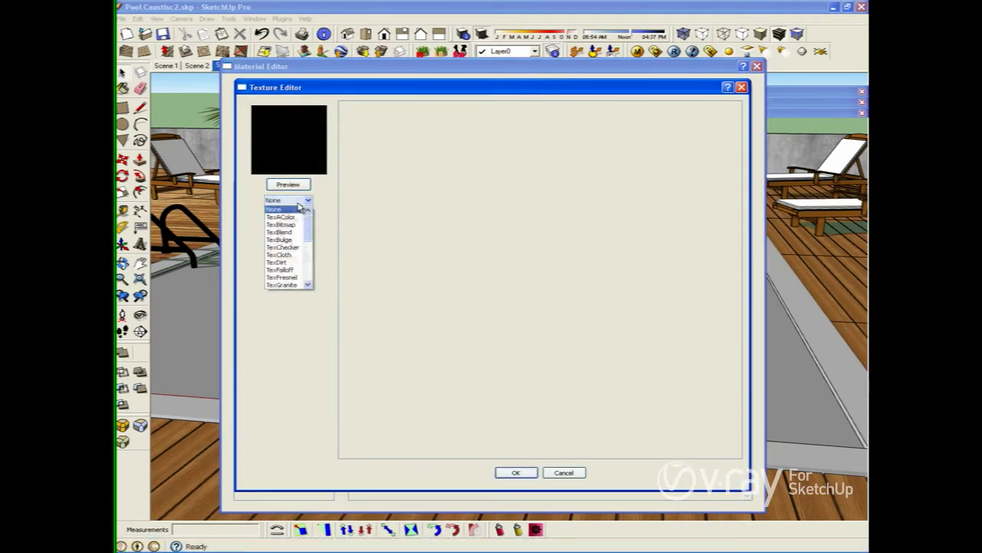
{"action": "left_click", "coordinate": [282, 278]}
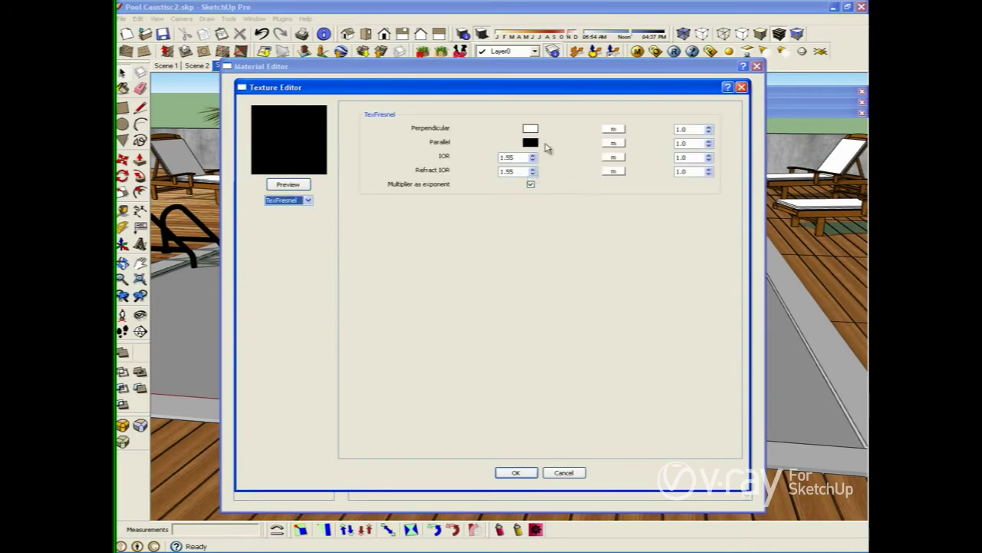
{"action": "left_click", "coordinate": [533, 159]}
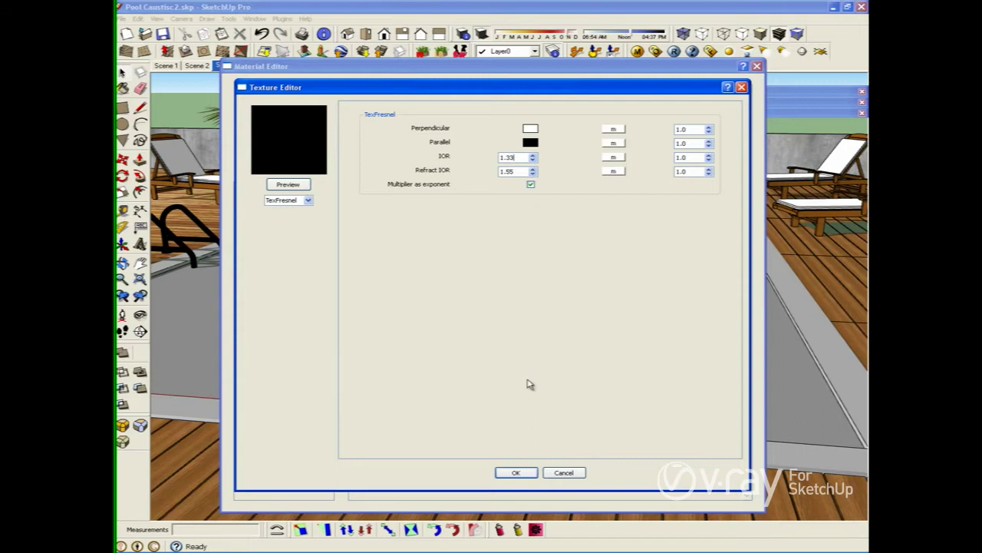
{"action": "left_click", "coordinate": [521, 473]}
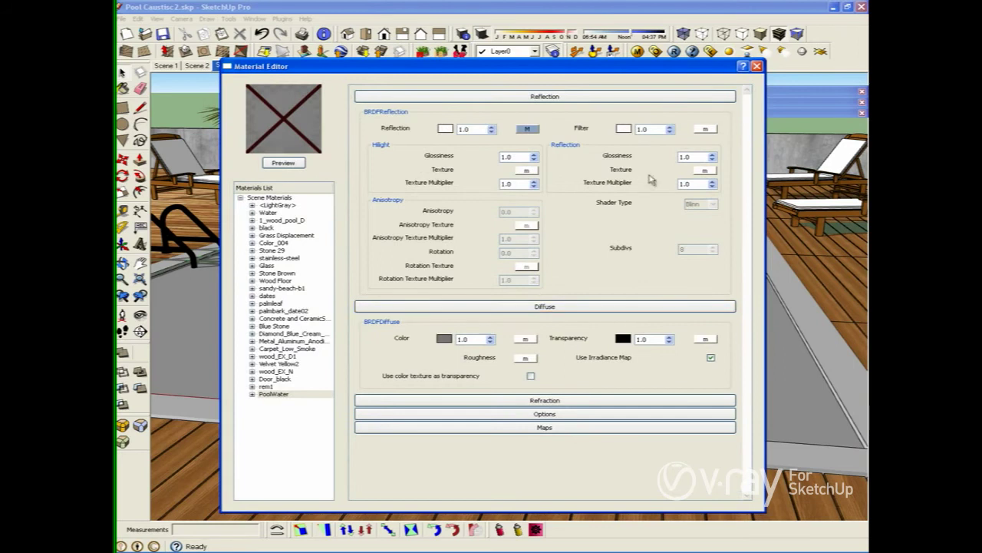
Step: Set the refraction IOR of the PoolWater material to 1.33
{"action": "left_click", "coordinate": [629, 101]}
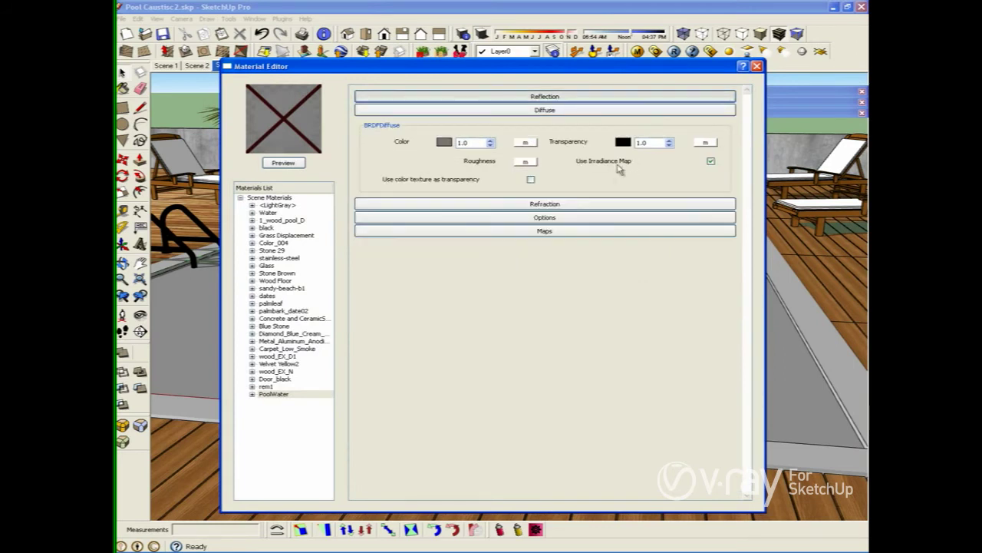
{"action": "left_click", "coordinate": [607, 203]}
{"action": "left_click_drag", "start_coordinate": [682, 266], "coordinate": [697, 267]}
{"action": "type", "text": "1.33"}
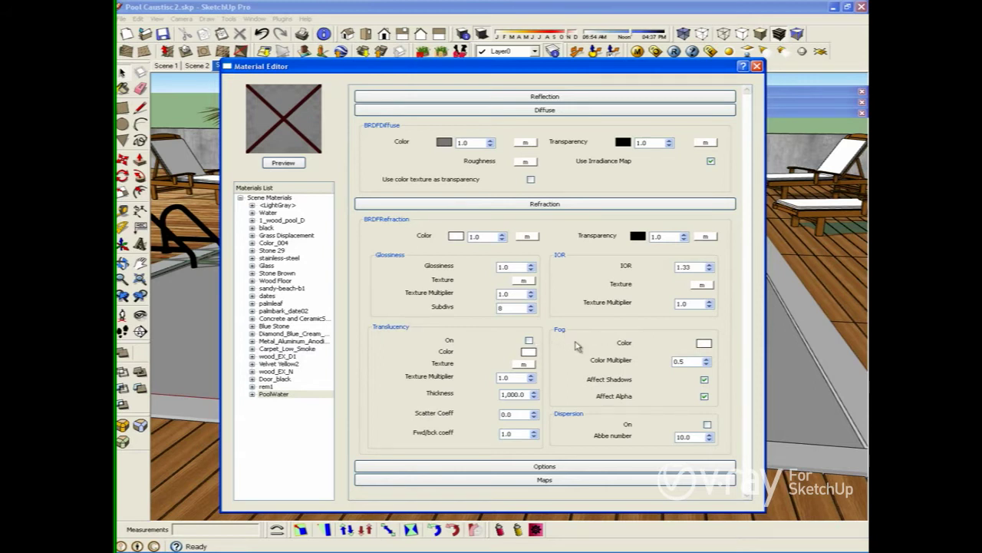
Step: Give PoolWater's refraction fog a light blue colour with red 205 and green 247, and set its colour multiplier to 0.1
{"action": "left_click", "coordinate": [703, 345]}
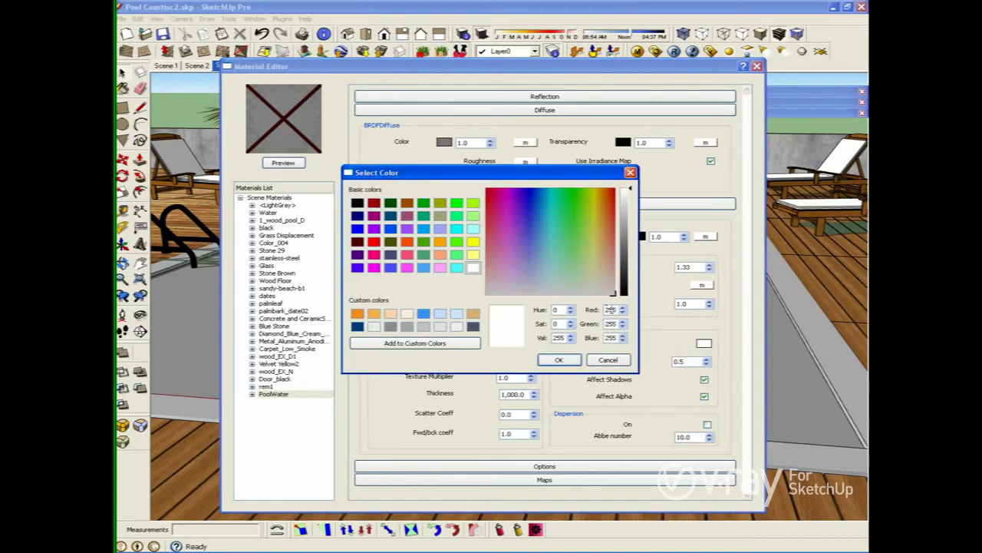
{"action": "left_click", "coordinate": [544, 273]}
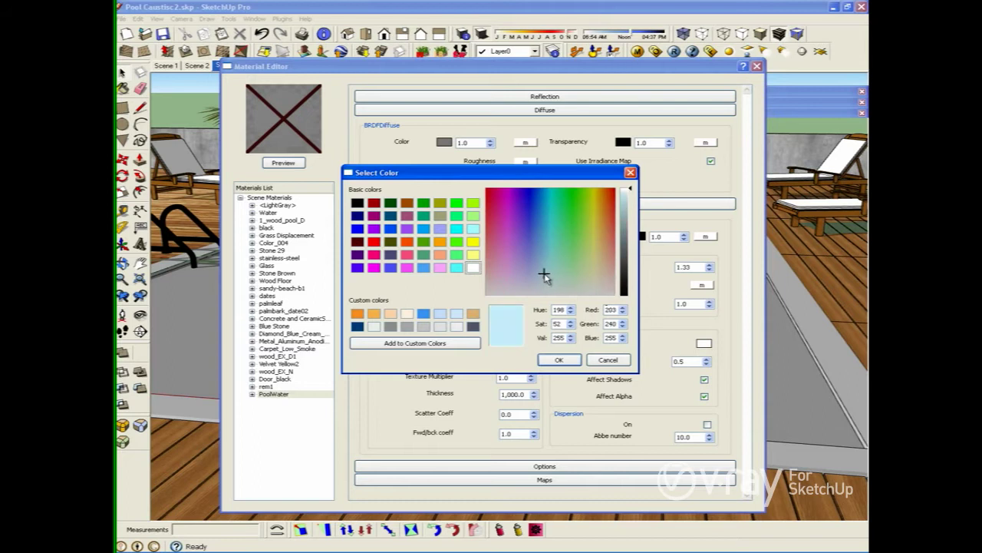
{"action": "double_click", "coordinate": [614, 309]}
{"action": "type", "text": "205"}
{"action": "double_click", "coordinate": [611, 324]}
{"action": "type", "text": "247"}
{"action": "left_click", "coordinate": [559, 360]}
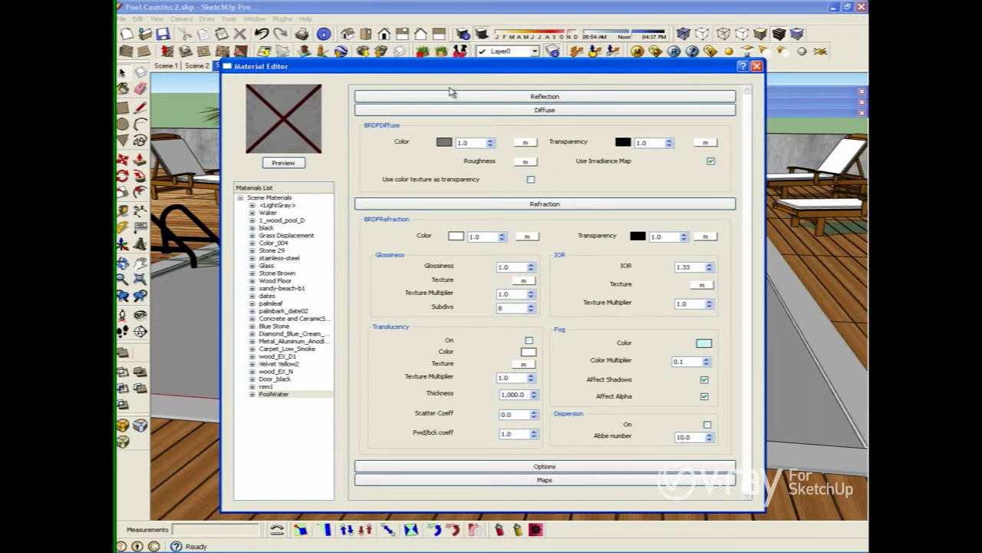
Step: Add a TexBitmap texture to PoolWater's diffuse colour
{"action": "left_click", "coordinate": [522, 142]}
{"action": "left_click", "coordinate": [301, 201]}
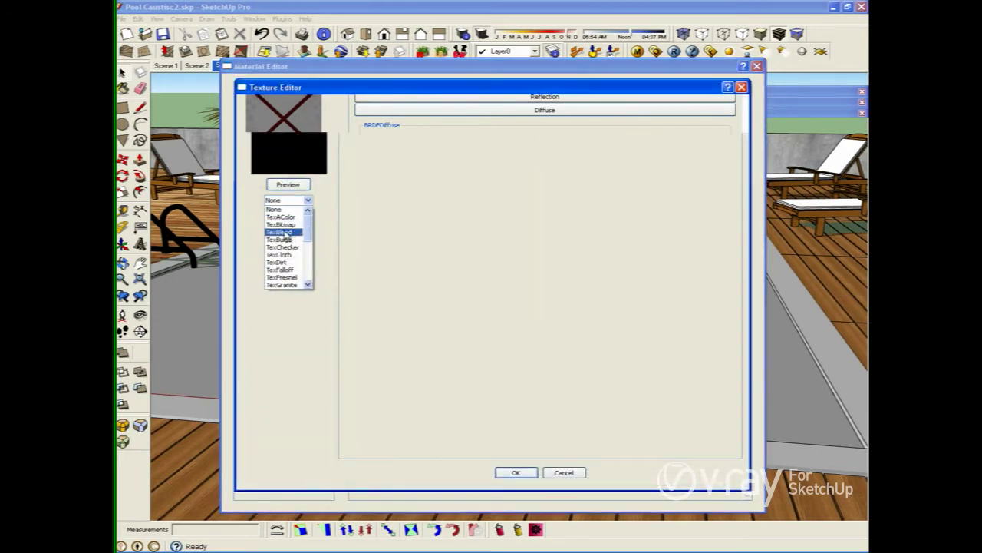
{"action": "left_click", "coordinate": [281, 224]}
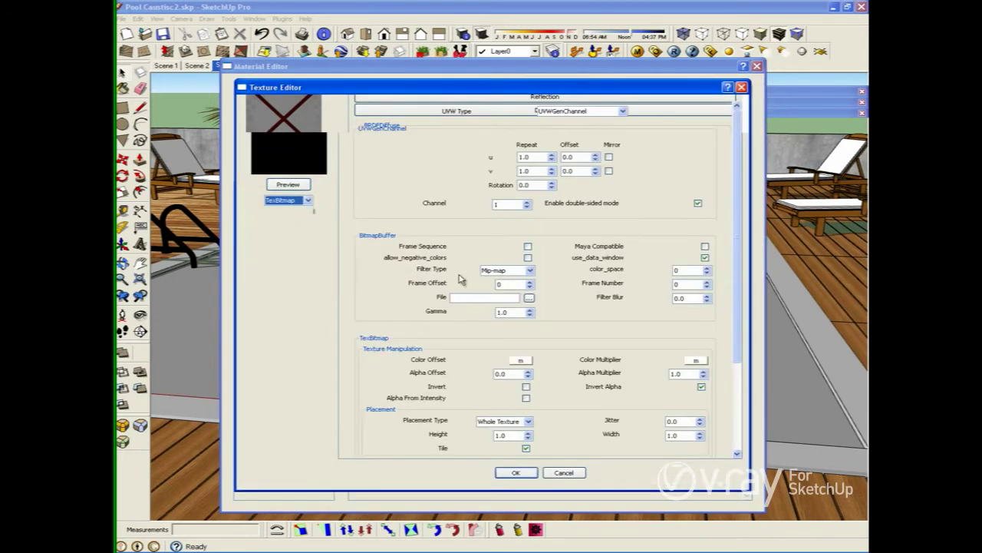
Step: Load Sea Displacement.png from the Pool House folder on the Project (E:) drive as the bitmap file for the diffuse texture
{"action": "left_click", "coordinate": [530, 298]}
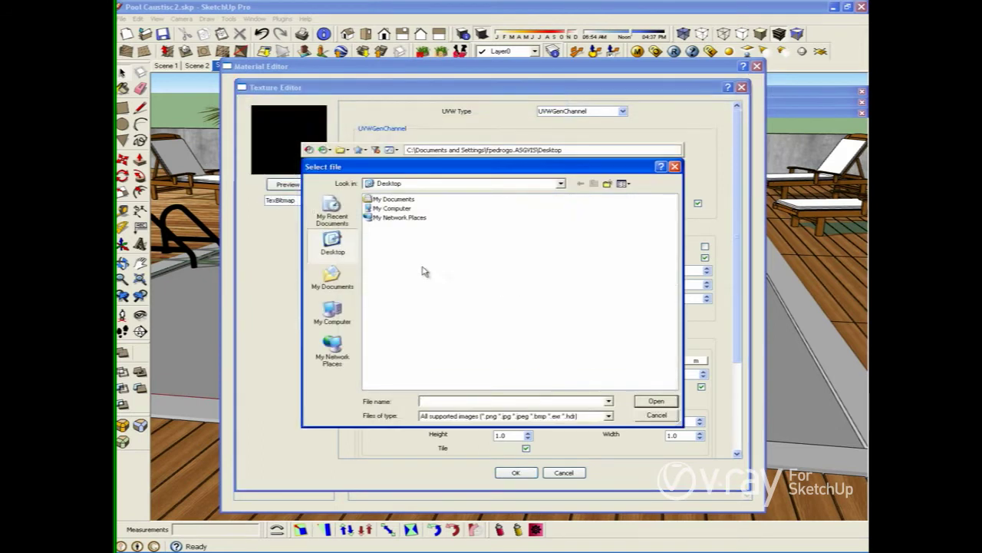
{"action": "left_click", "coordinate": [332, 279]}
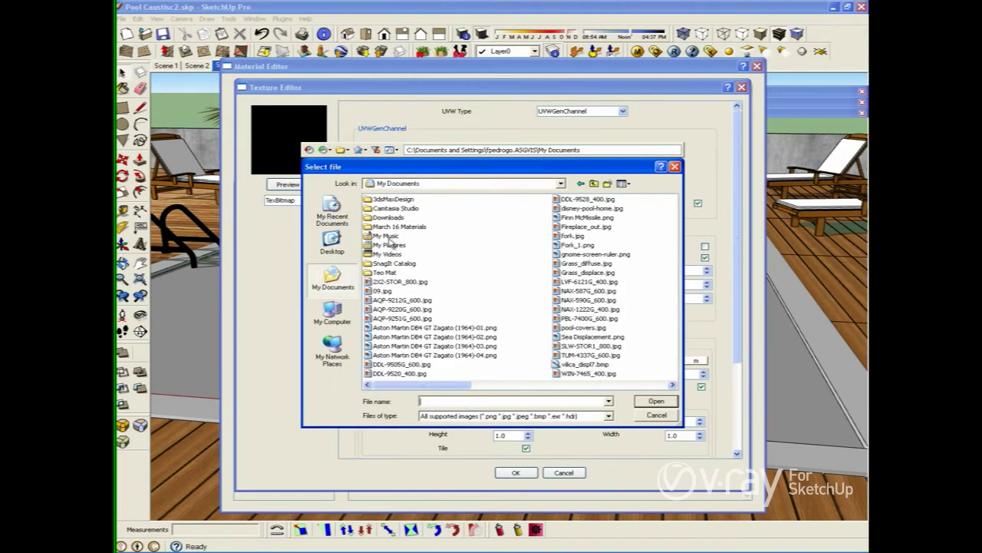
{"action": "left_click", "coordinate": [332, 311]}
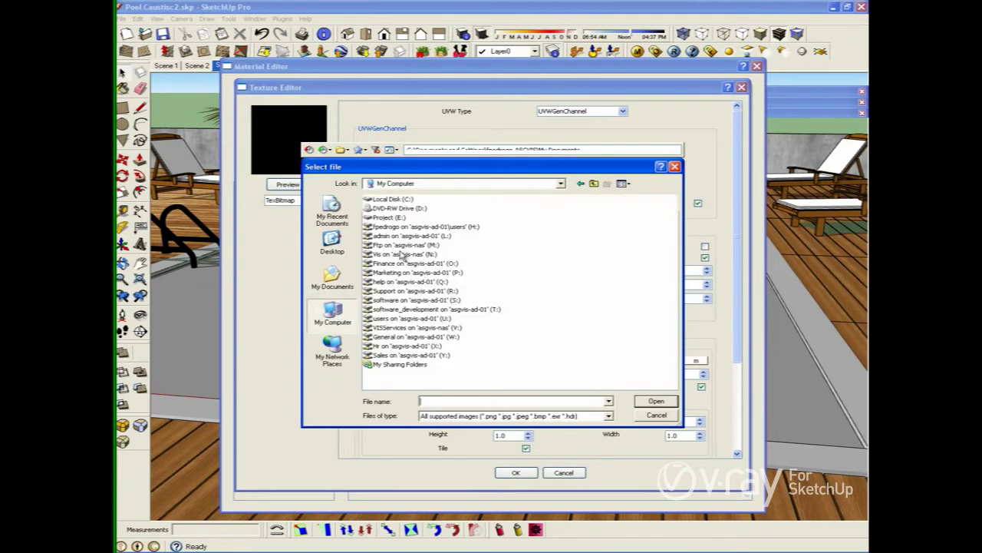
{"action": "double_click", "coordinate": [387, 217]}
{"action": "double_click", "coordinate": [384, 225]}
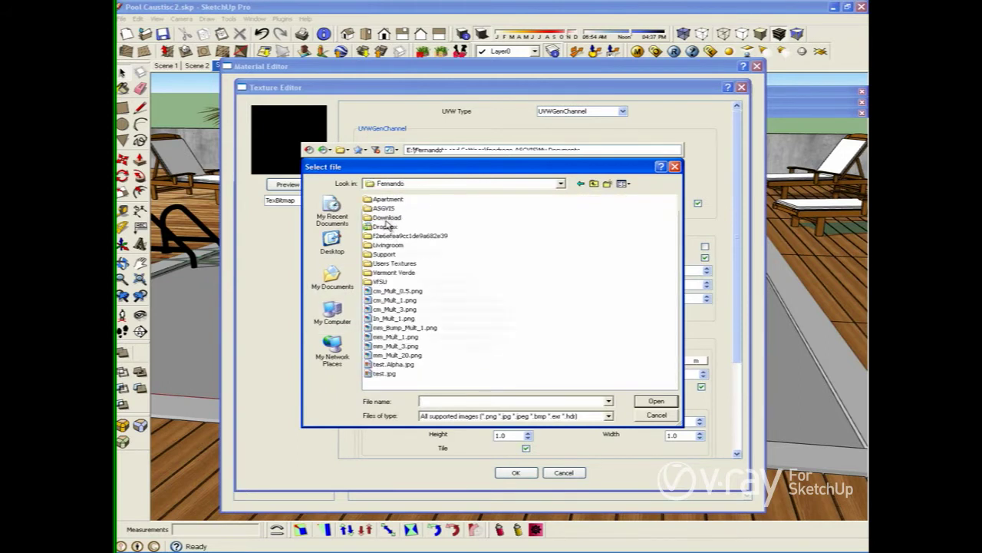
{"action": "double_click", "coordinate": [384, 282]}
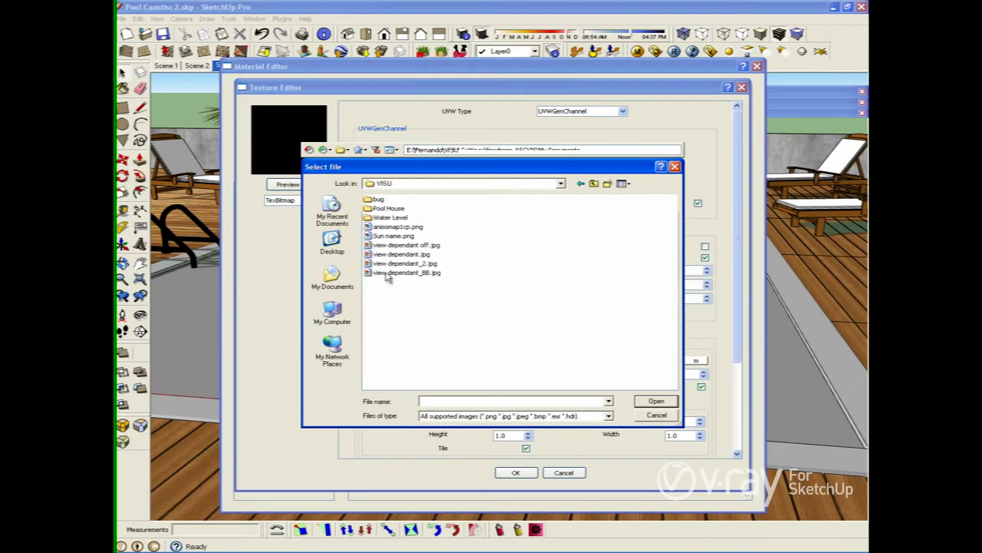
{"action": "double_click", "coordinate": [389, 208]}
{"action": "left_click", "coordinate": [622, 184]}
{"action": "left_click", "coordinate": [632, 196]}
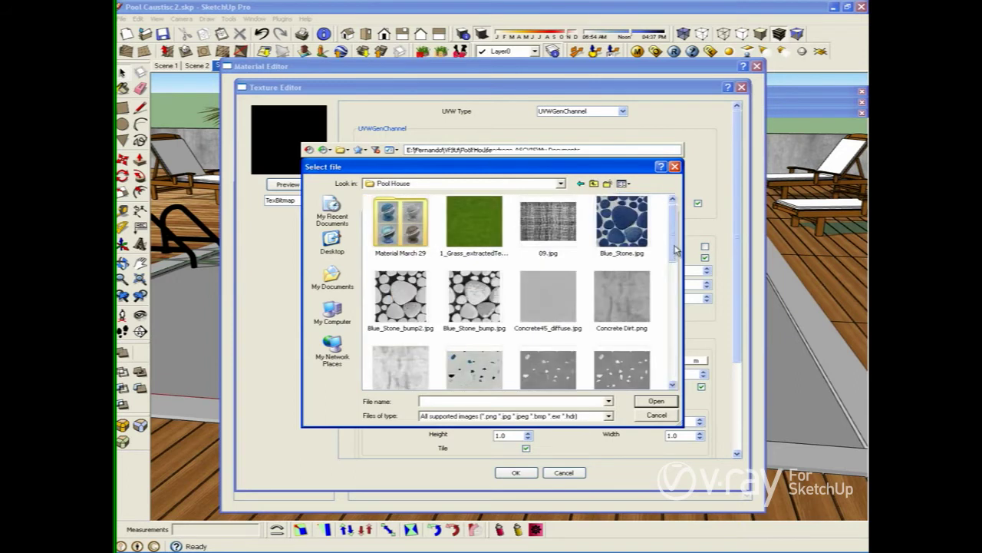
{"action": "scroll", "coordinate": [676, 249], "scroll_direction": "down", "scroll_amount": 5}
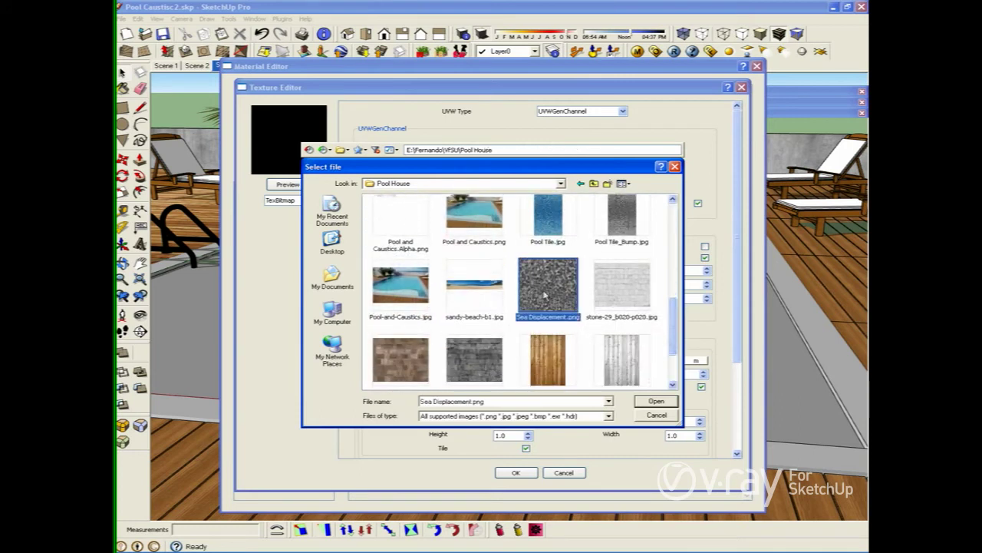
{"action": "double_click", "coordinate": [547, 290]}
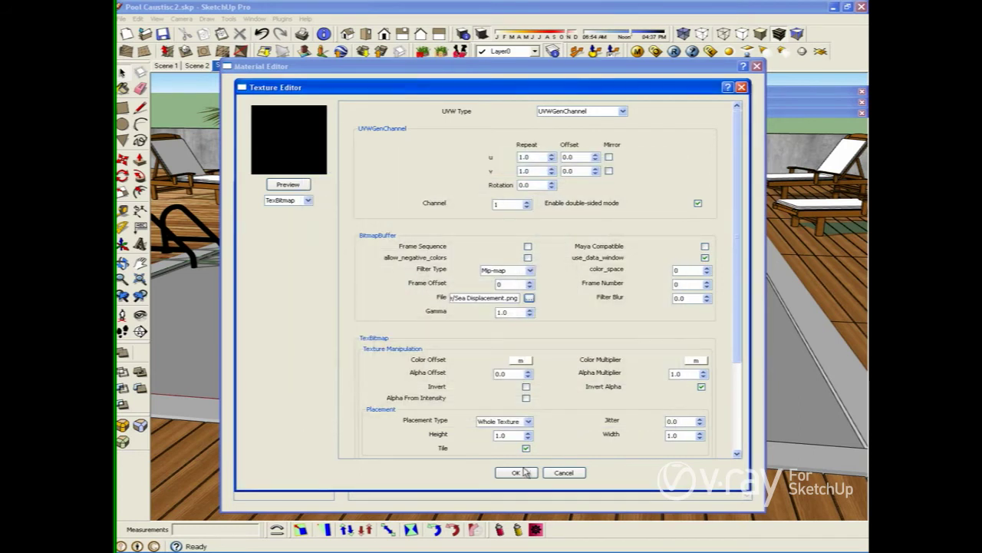
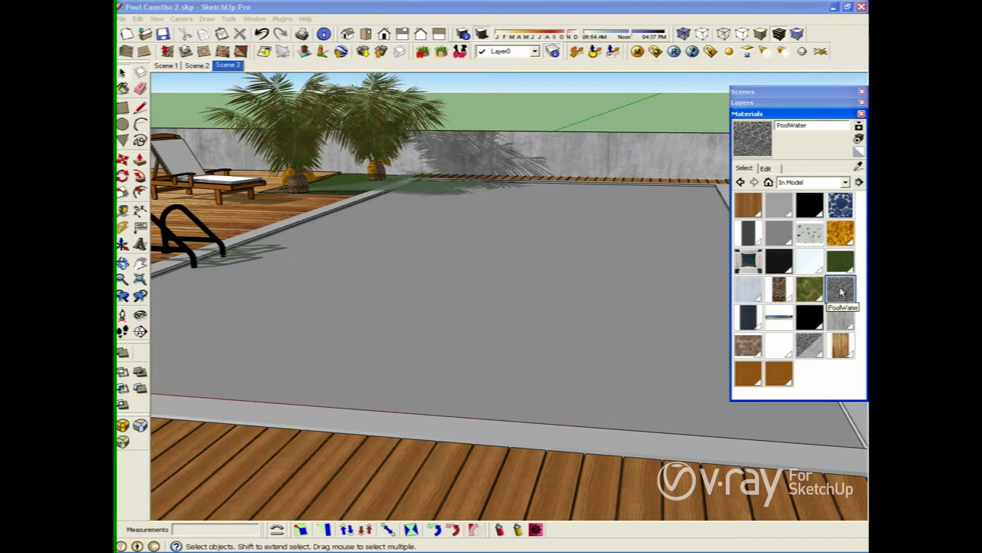
Step: Apply the PoolWater material to the water surface face inside the pool group
{"action": "left_click", "coordinate": [839, 296]}
{"action": "key", "text": "space"}
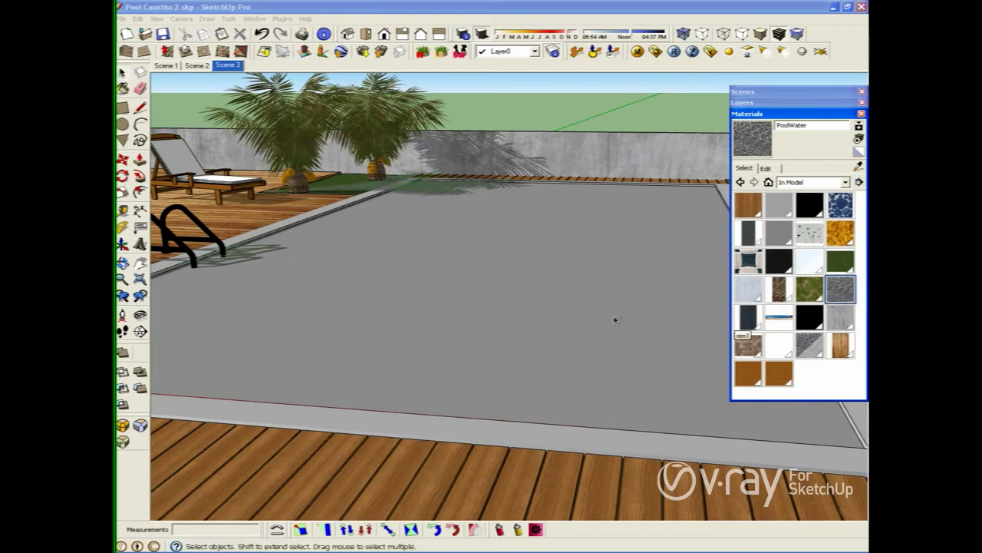
{"action": "left_click", "coordinate": [607, 320]}
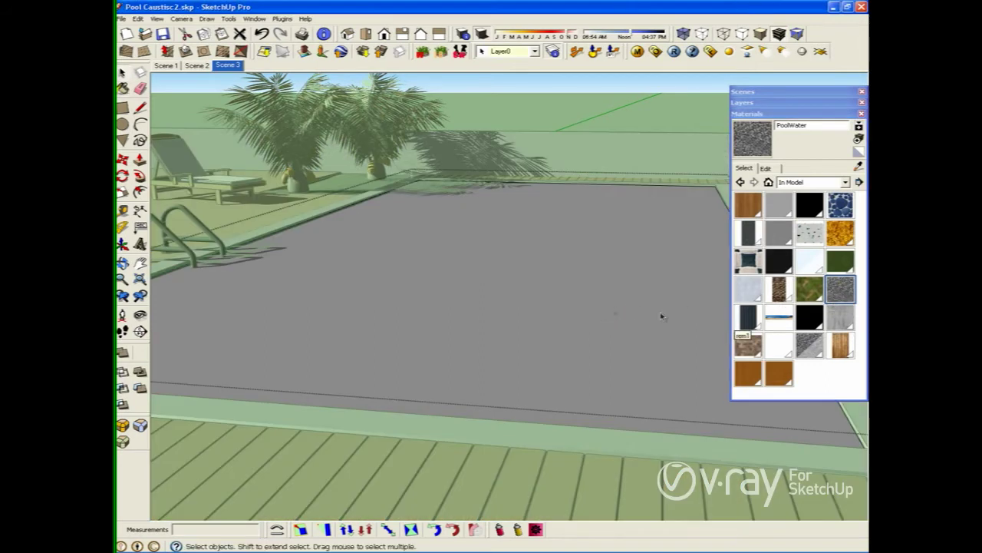
{"action": "left_click", "coordinate": [662, 315]}
{"action": "key", "text": "b"}
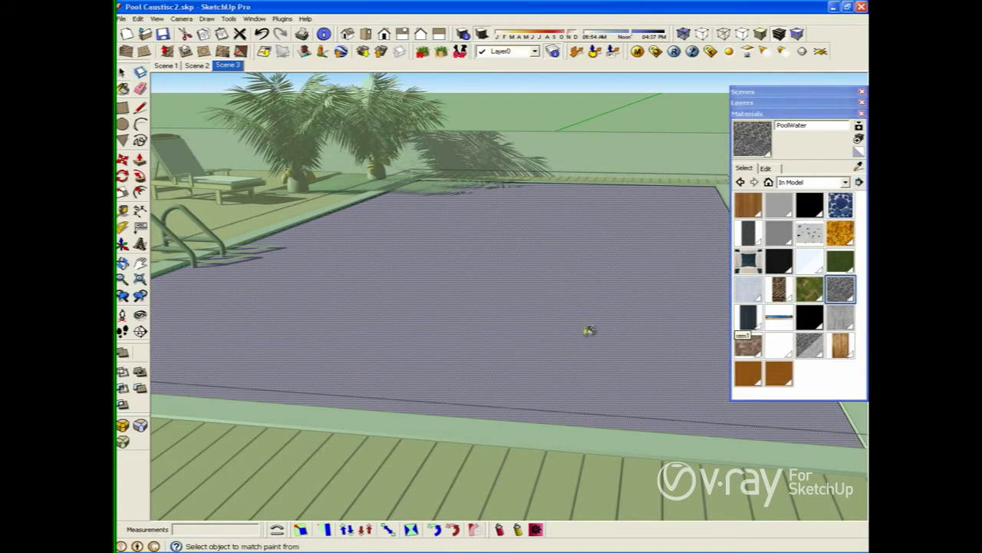
{"action": "left_click", "coordinate": [588, 329]}
{"action": "left_click", "coordinate": [121, 71]}
{"action": "left_click", "coordinate": [514, 339]}
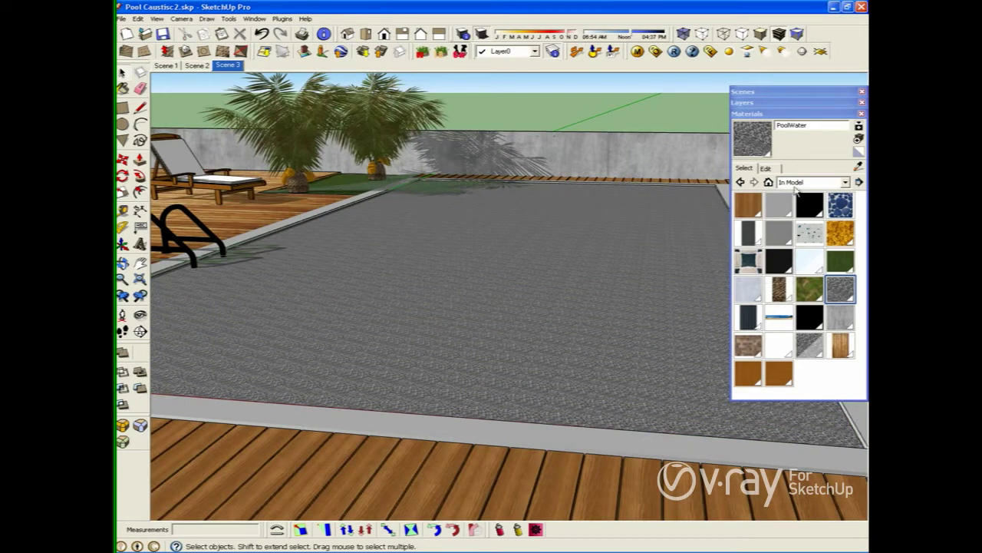
Step: Unlink the width and height of PoolWater's texture and set its size to 40' wide by 30' high
{"action": "left_click", "coordinate": [771, 169]}
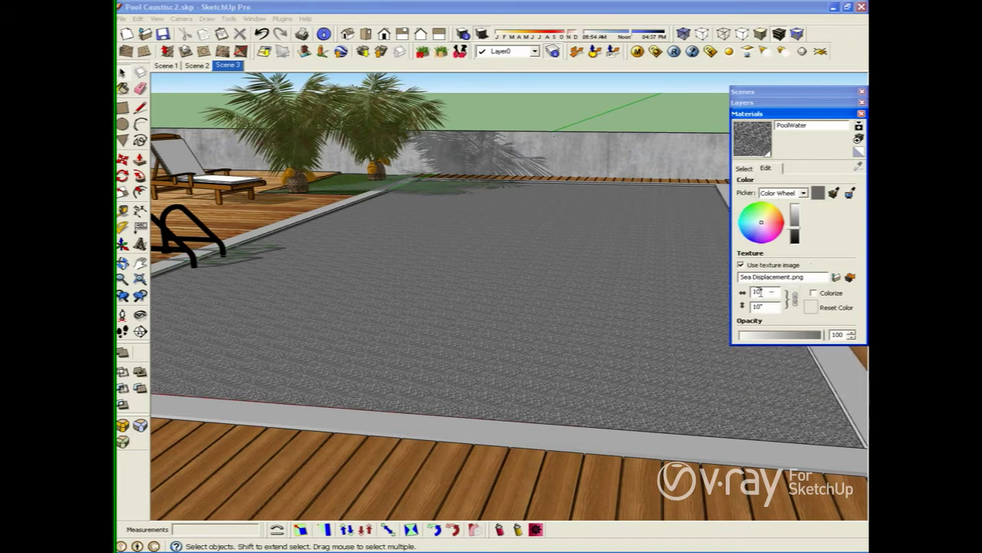
{"action": "left_click", "coordinate": [796, 301]}
{"action": "double_click", "coordinate": [758, 292]}
{"action": "type", "text": "40"}
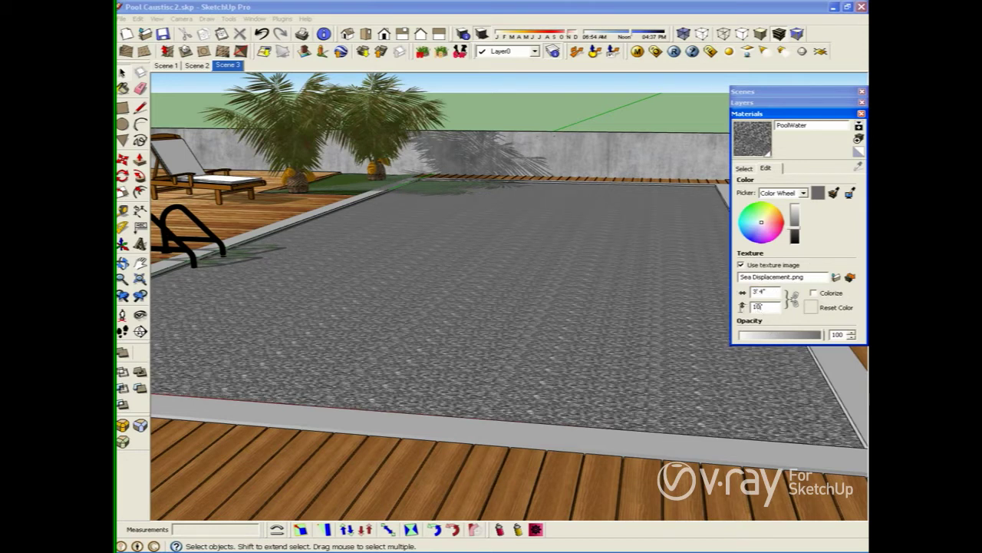
{"action": "left_click", "coordinate": [769, 290]}
{"action": "type", "text": "40"}
{"action": "key", "text": "Return"}
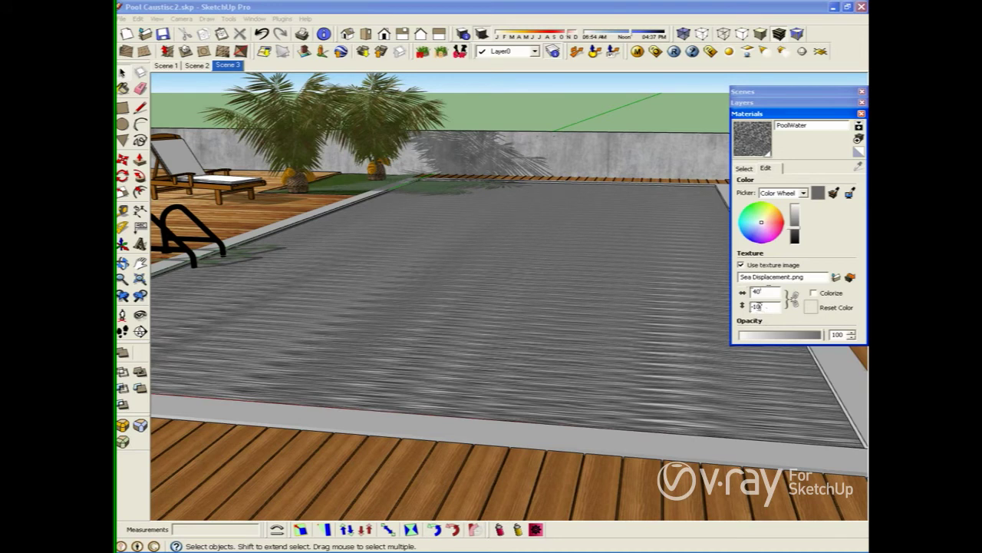
{"action": "double_click", "coordinate": [764, 305]}
{"action": "type", "text": "30"}
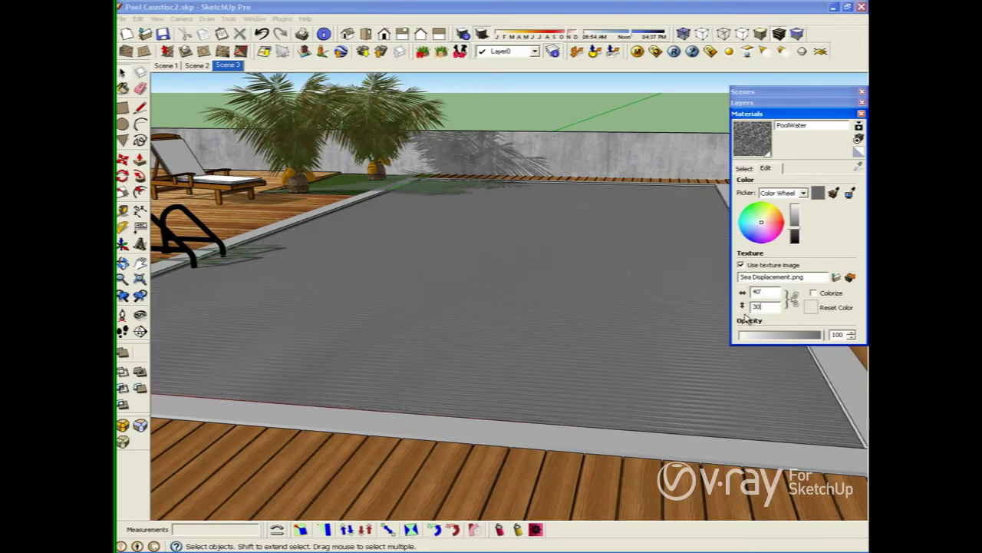
{"action": "key", "text": "Return"}
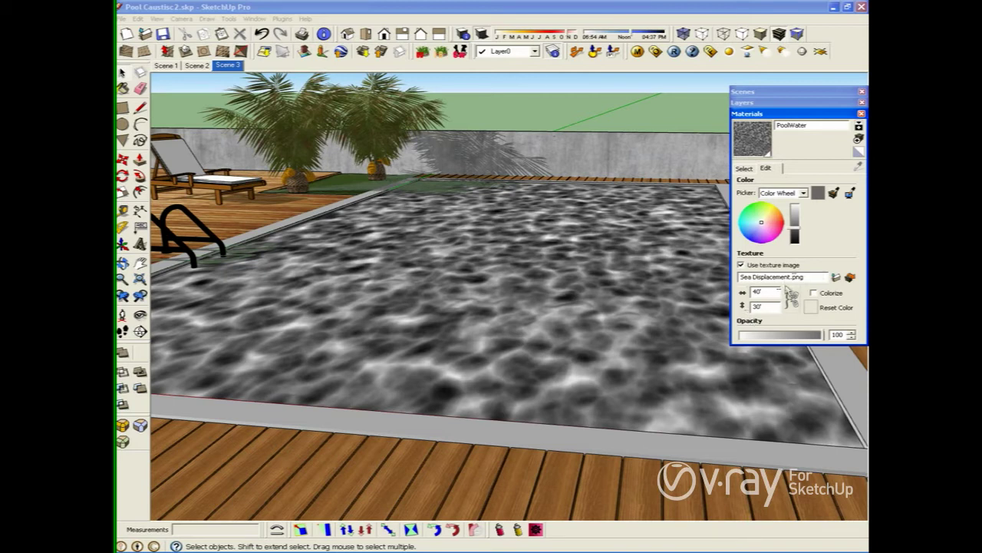
Step: Give PoolWater's diffuse transparency a white TexAColor texture in the V-Ray Material Editor, previewing the material before and after the change
{"action": "left_click", "coordinate": [638, 51]}
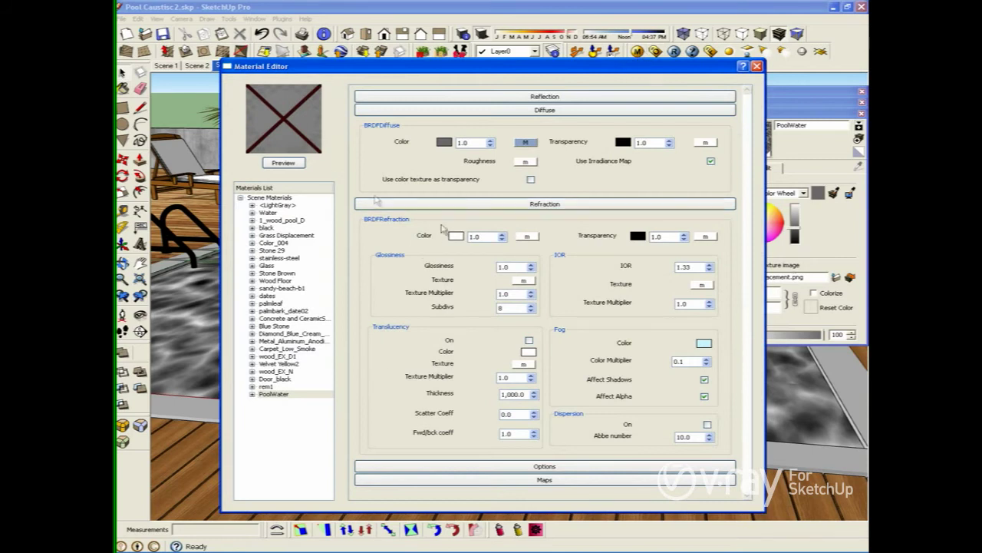
{"action": "left_click", "coordinate": [283, 162]}
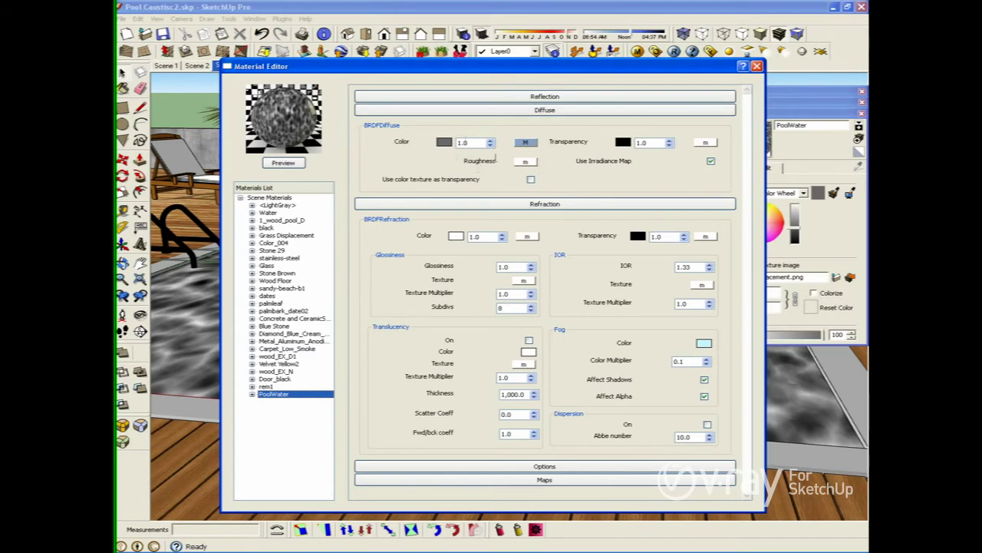
{"action": "left_click", "coordinate": [706, 143]}
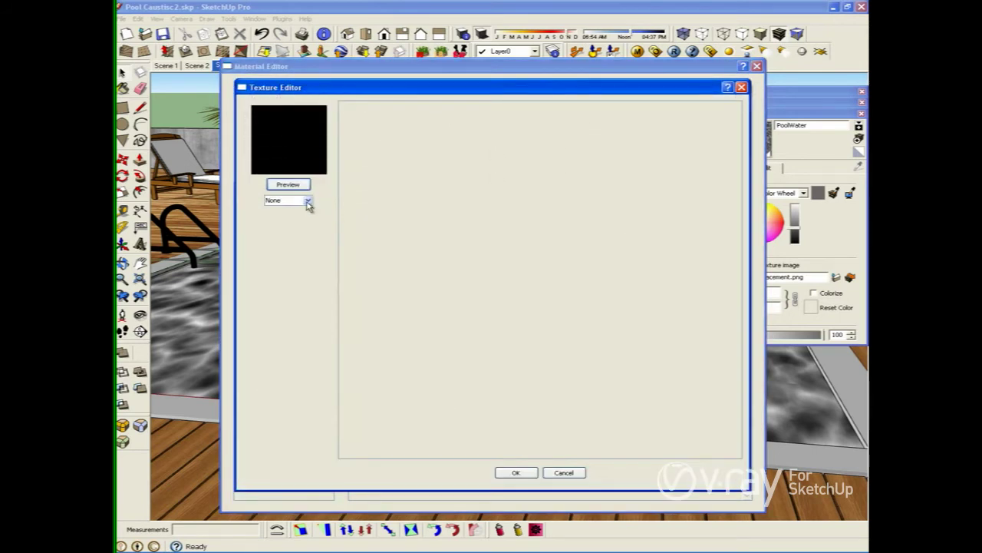
{"action": "left_click", "coordinate": [564, 472]}
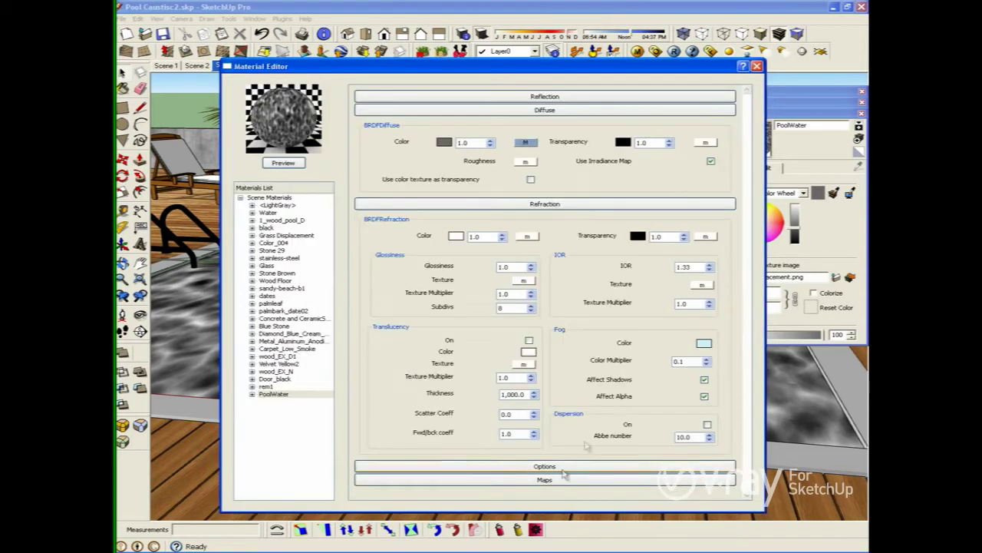
{"action": "left_click", "coordinate": [707, 144]}
{"action": "left_click", "coordinate": [299, 201]}
{"action": "left_click", "coordinate": [301, 240]}
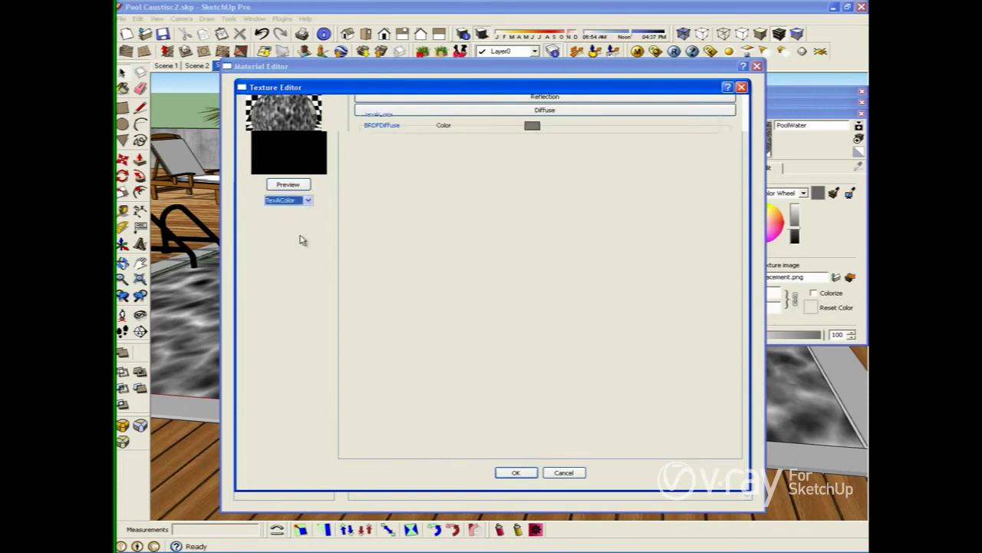
{"action": "left_click", "coordinate": [532, 125]}
{"action": "left_click", "coordinate": [473, 267]}
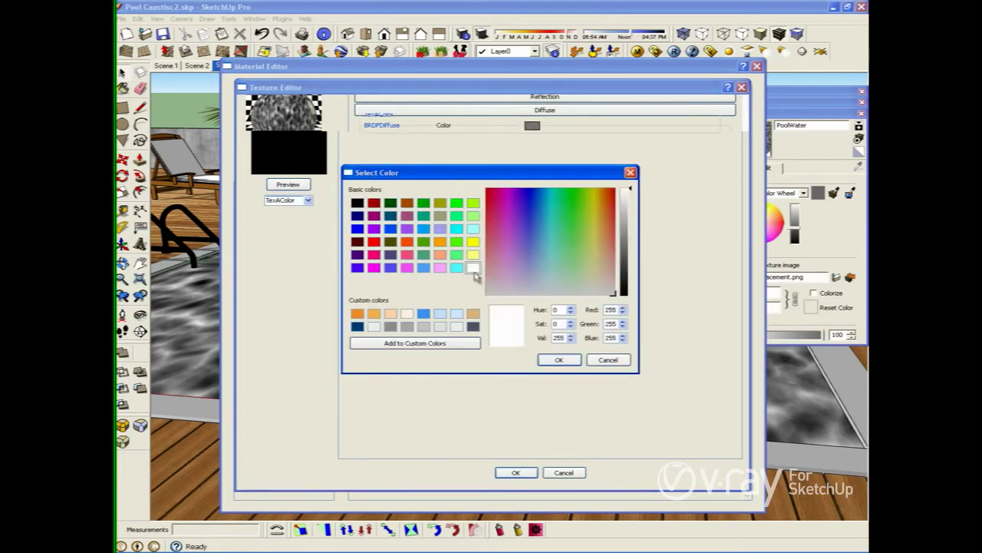
{"action": "left_click", "coordinate": [567, 360]}
{"action": "left_click", "coordinate": [515, 474]}
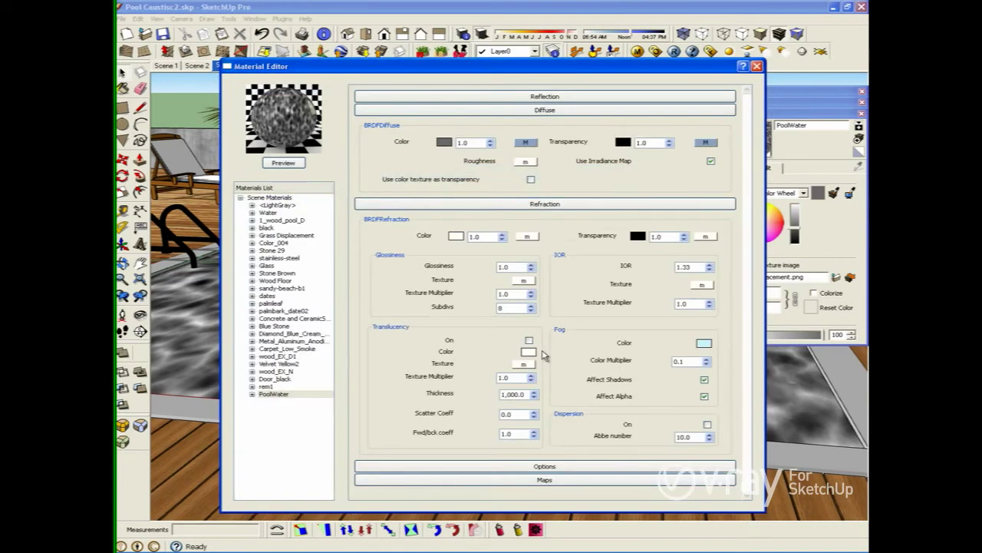
{"action": "left_click", "coordinate": [283, 164]}
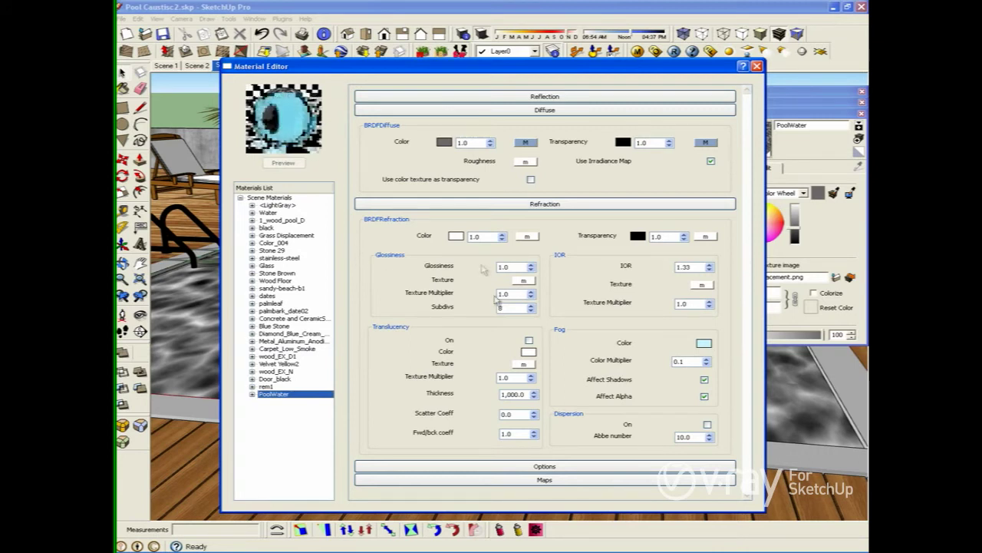
Step: Enable the displacement map of PoolWater and assign a TexBitmap texture to it
{"action": "left_click", "coordinate": [516, 110]}
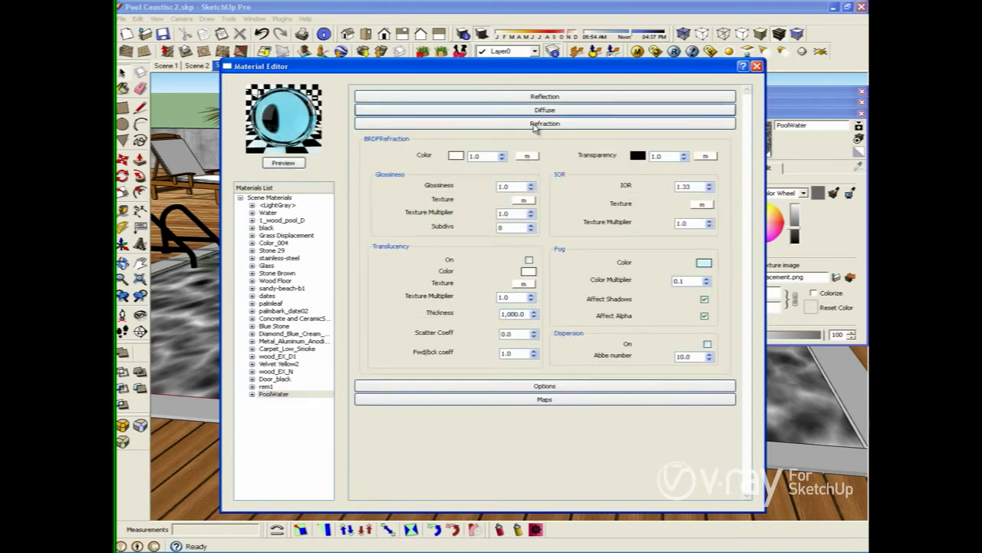
{"action": "left_click", "coordinate": [533, 123]}
{"action": "left_click", "coordinate": [530, 152]}
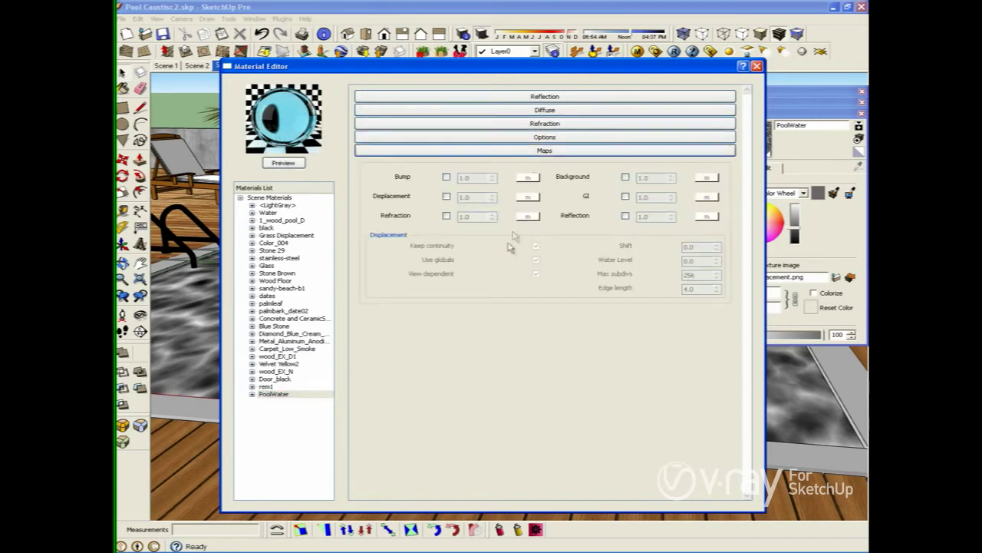
{"action": "left_click", "coordinate": [446, 197]}
{"action": "left_click", "coordinate": [526, 197]}
{"action": "left_click", "coordinate": [291, 202]}
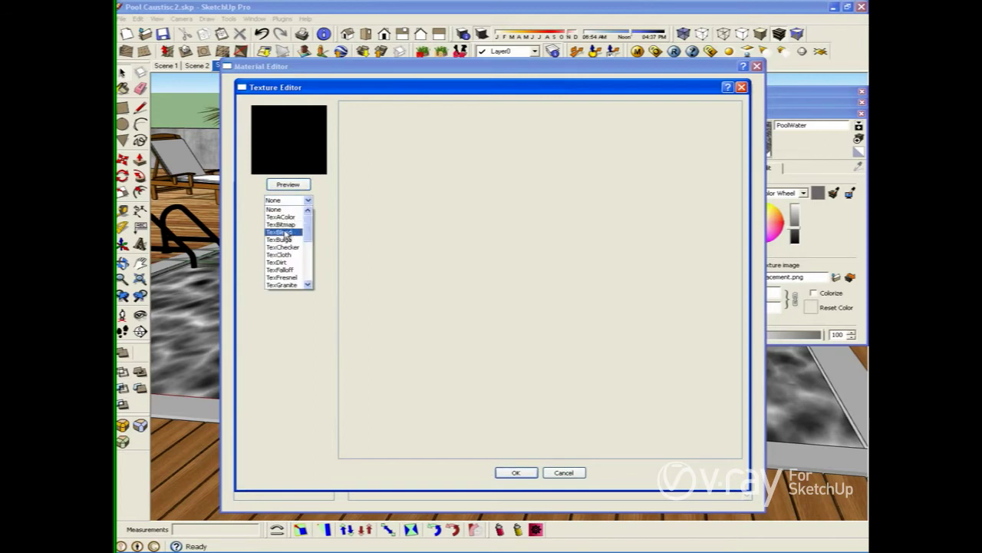
{"action": "left_click", "coordinate": [285, 229]}
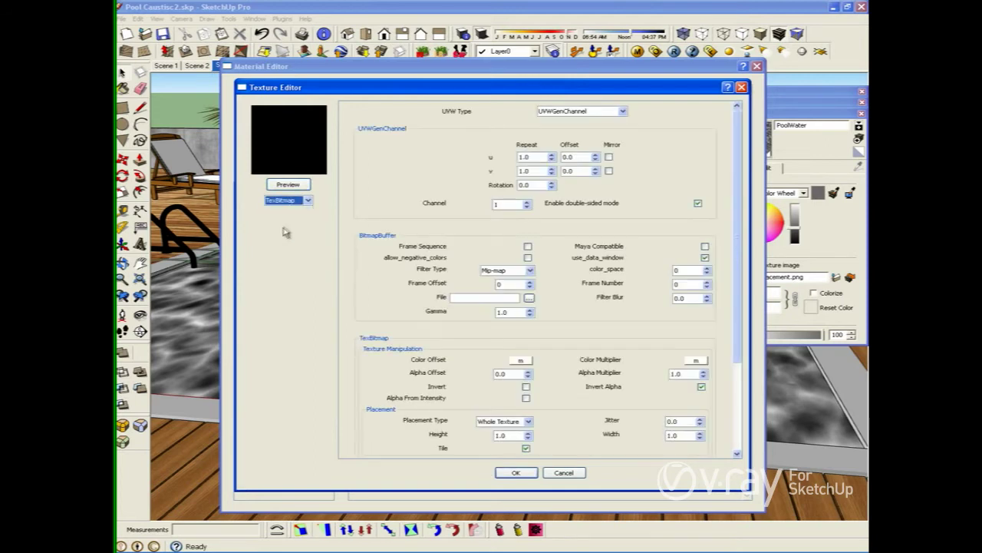
Step: Load Sea Displacement.png from the Pool House folder as the displacement texture's bitmap file and accept the texture
{"action": "left_click", "coordinate": [529, 298]}
{"action": "left_click", "coordinate": [623, 185]}
{"action": "left_click", "coordinate": [636, 195]}
{"action": "left_click_drag", "start_coordinate": [671, 230], "coordinate": [665, 307]}
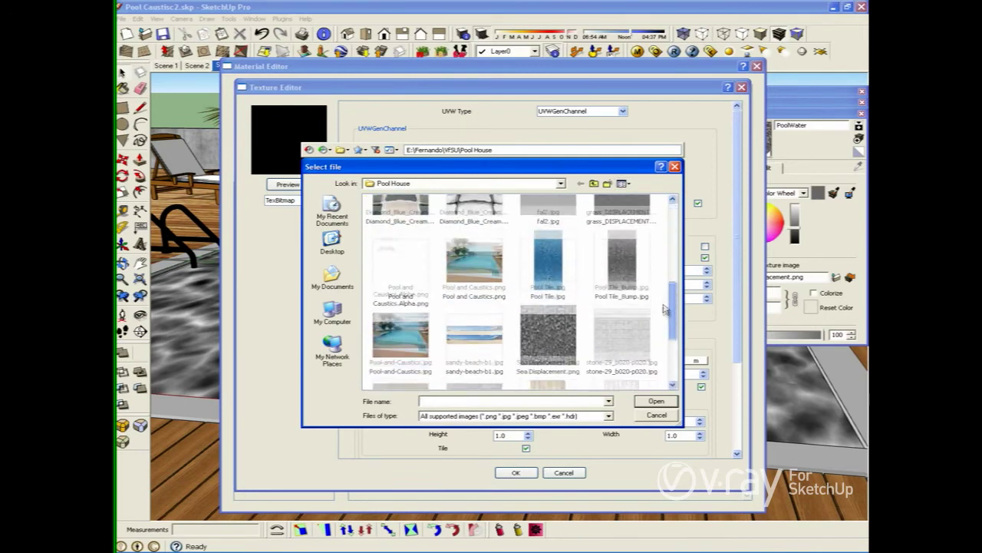
{"action": "double_click", "coordinate": [548, 326]}
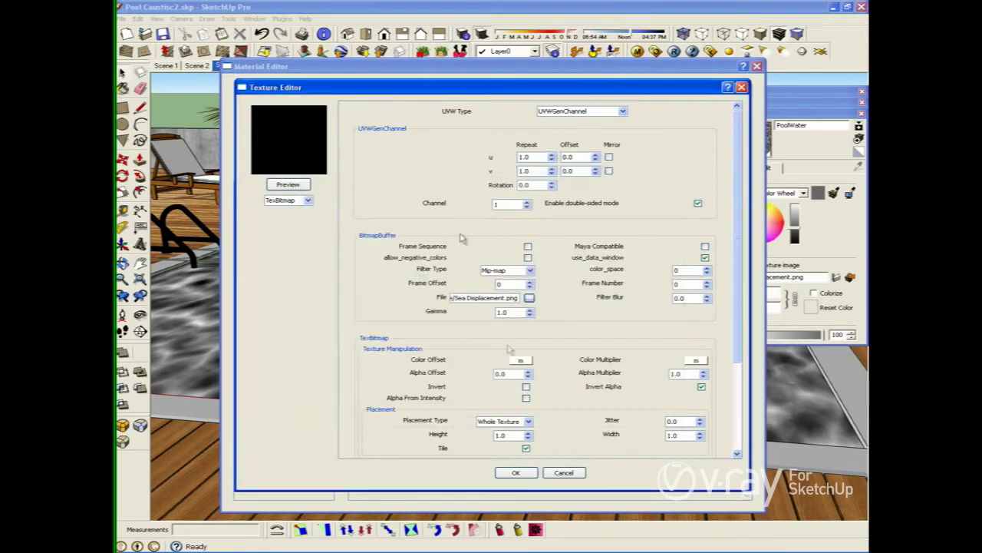
{"action": "left_click", "coordinate": [516, 474]}
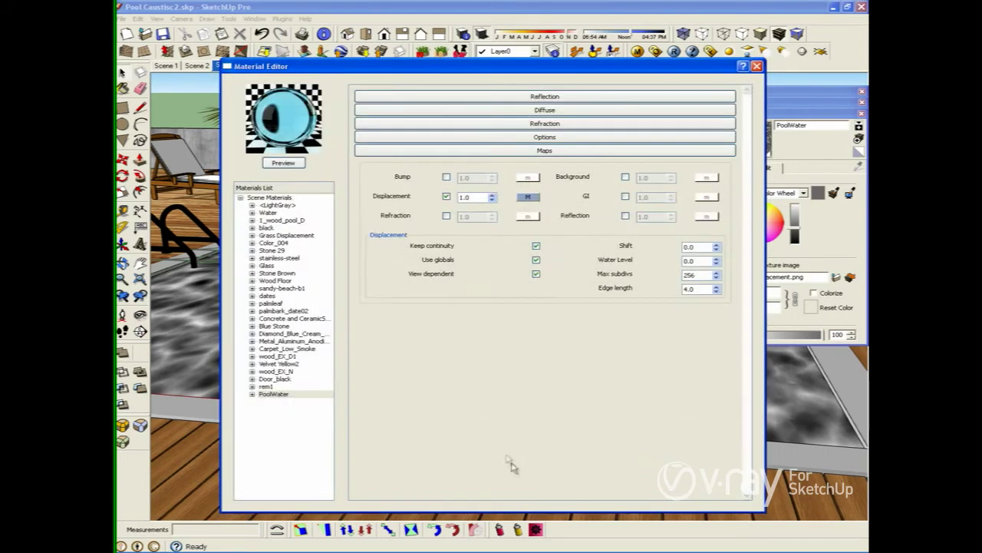
Step: Set PoolWater's displacement to 0.5, disable its use of global settings, set the edge length to 12.0, and preview the material
{"action": "double_click", "coordinate": [470, 200]}
{"action": "left_click", "coordinate": [536, 260]}
{"action": "key", "text": "Tab"}
{"action": "double_click", "coordinate": [688, 289]}
{"action": "left_click", "coordinate": [301, 164]}
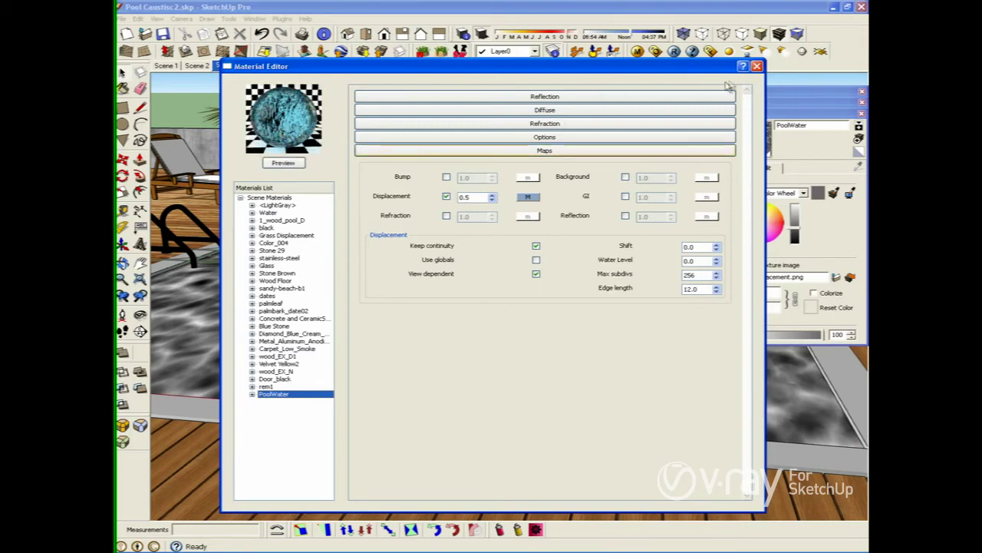
Step: Close the Material Editor and render the pool scene with V-Ray
{"action": "left_click", "coordinate": [758, 68]}
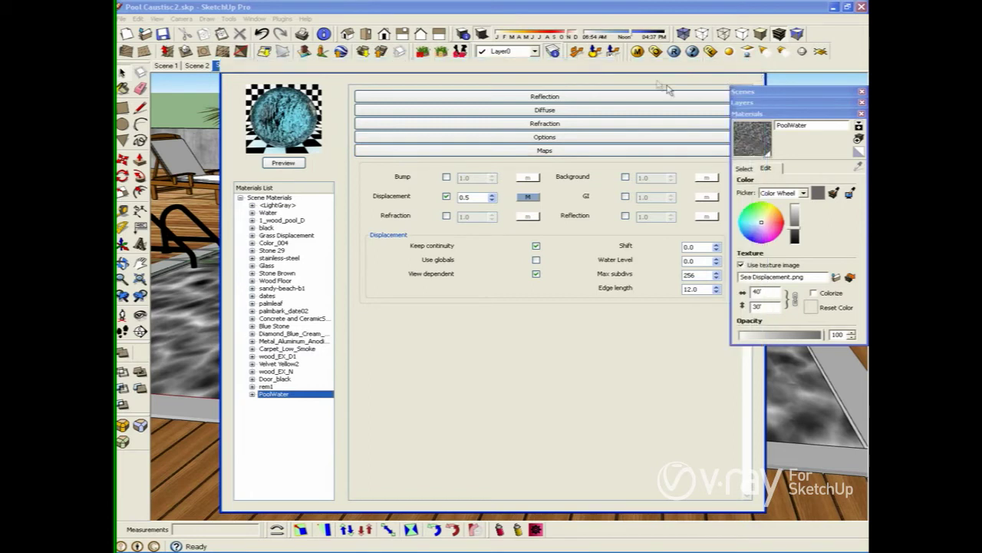
{"action": "left_click", "coordinate": [675, 52]}
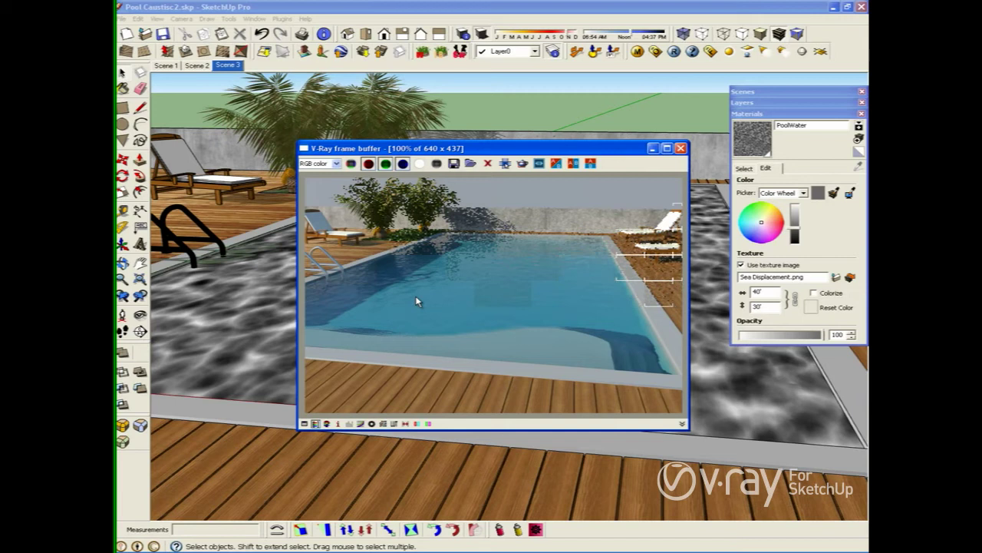
Step: Examine the V-Ray render options for caustics, including max photons and search distance, and the environment settings
{"action": "left_click", "coordinate": [656, 50]}
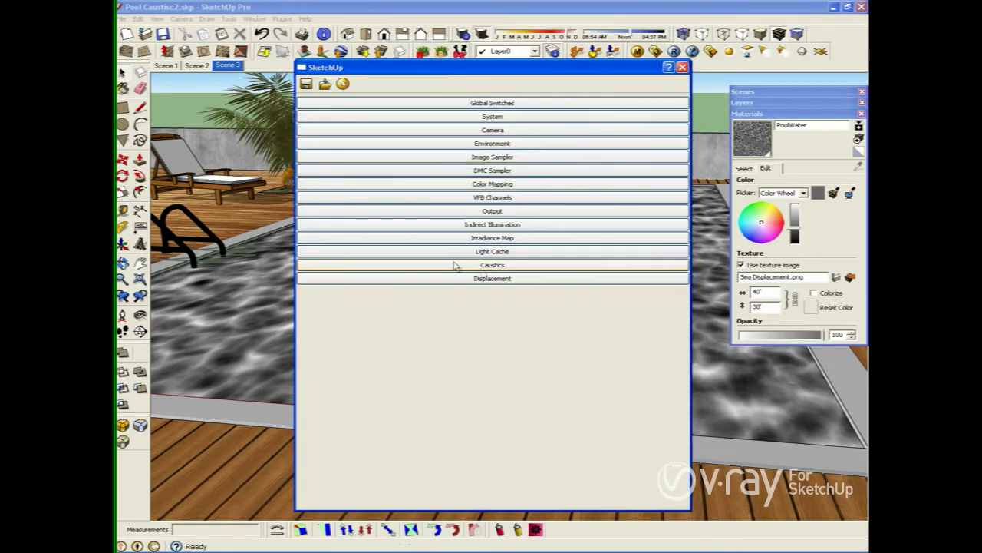
{"action": "left_click", "coordinate": [501, 266]}
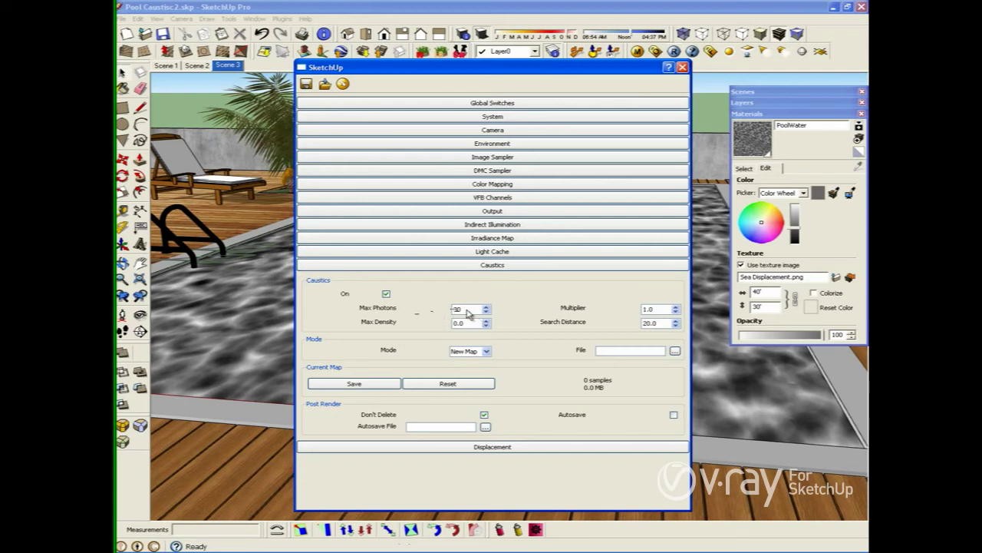
{"action": "mouse_move", "coordinate": [469, 309]}
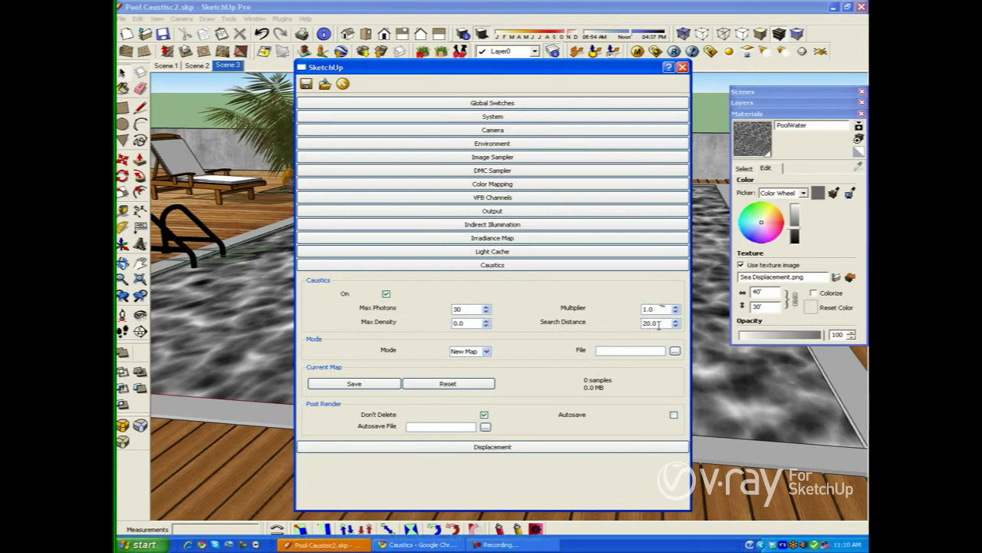
{"action": "mouse_move", "coordinate": [654, 325]}
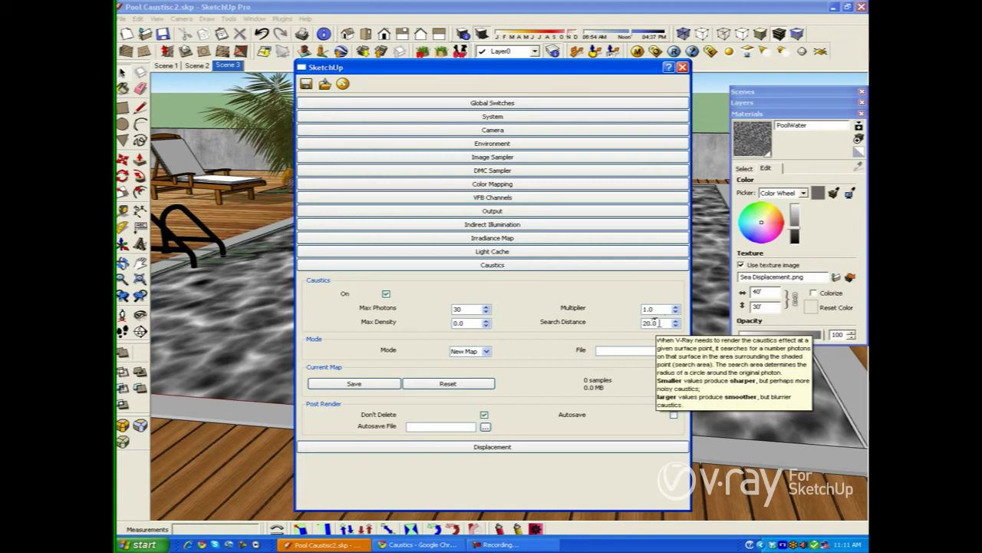
{"action": "double_click", "coordinate": [654, 322]}
{"action": "mouse_move", "coordinate": [654, 322]}
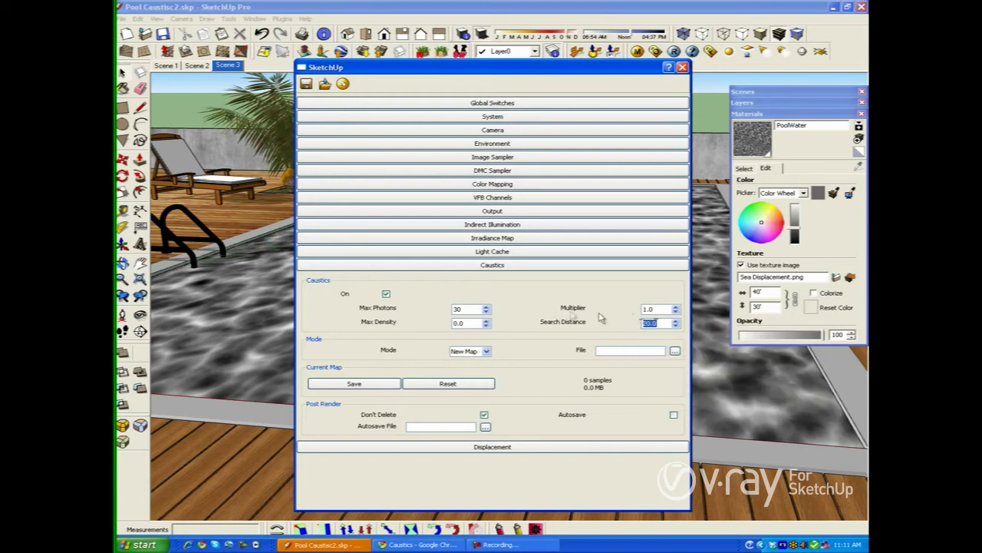
{"action": "left_click", "coordinate": [500, 265]}
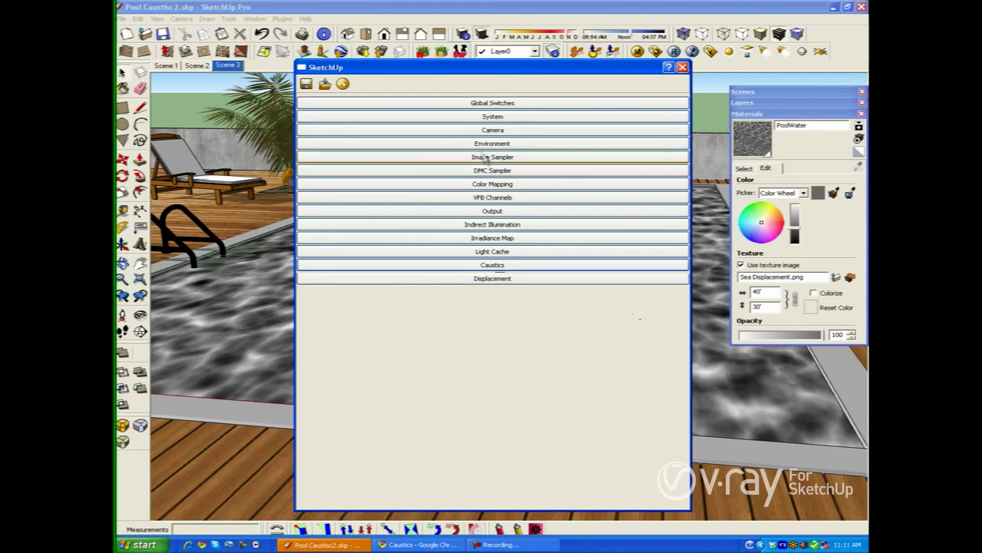
{"action": "left_click", "coordinate": [507, 144]}
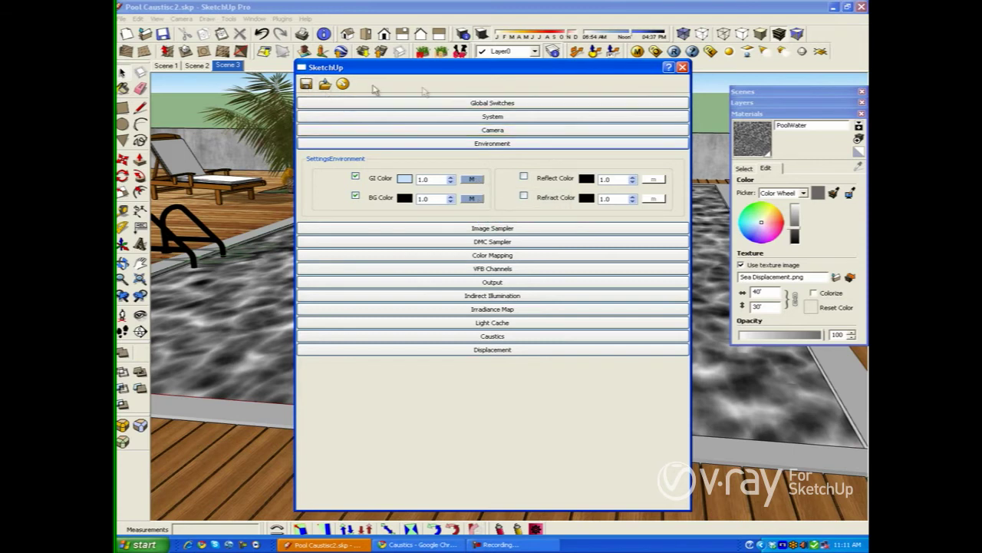
{"action": "left_click", "coordinate": [682, 68]}
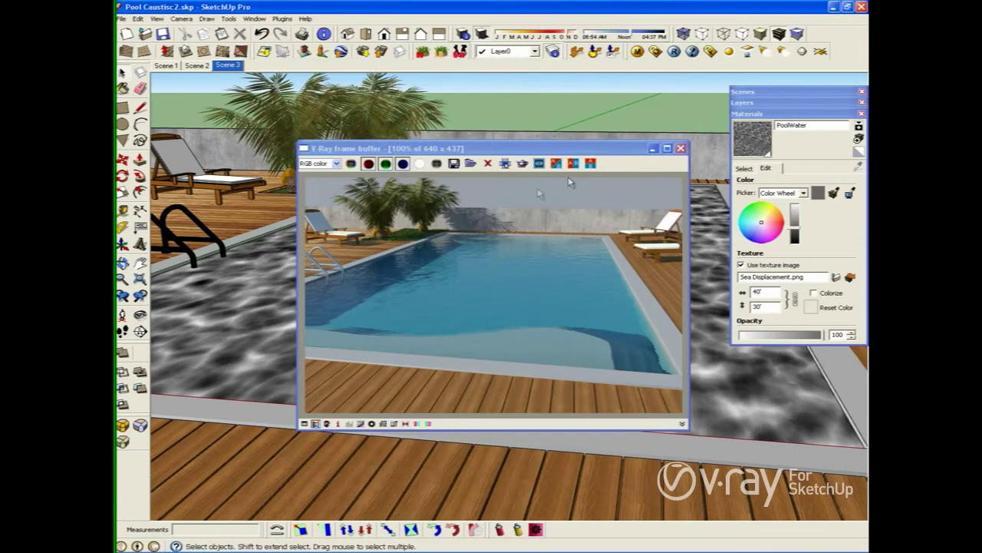
Step: Render the pool scene, and set the sunlight photon radius to 500 in the environment's GI color sky texture
{"action": "left_click", "coordinate": [673, 54]}
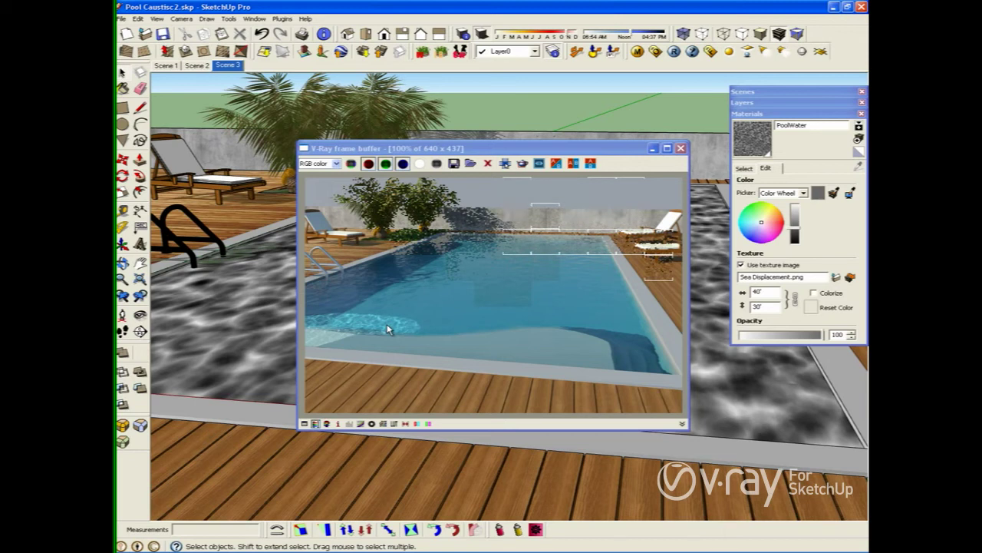
{"action": "left_click", "coordinate": [656, 51]}
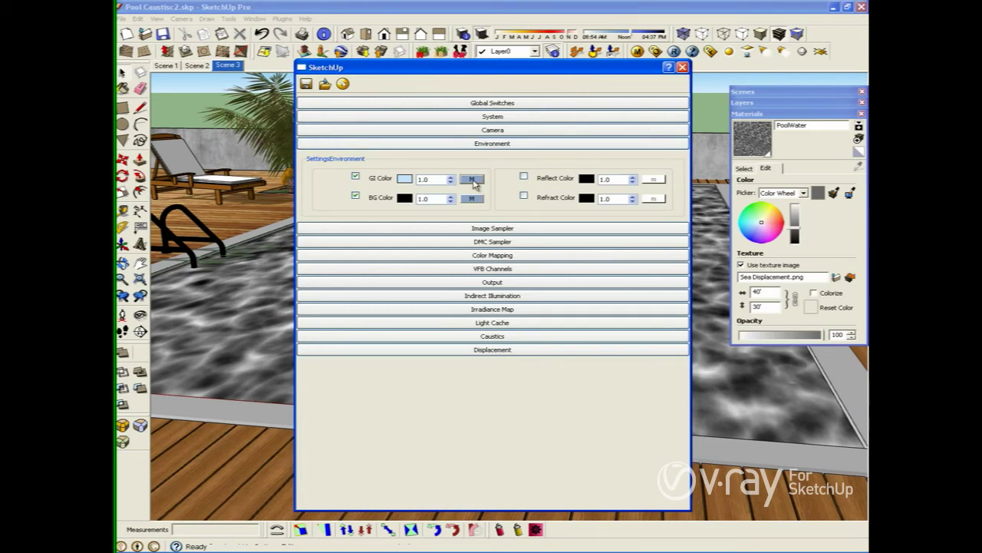
{"action": "left_click", "coordinate": [473, 180]}
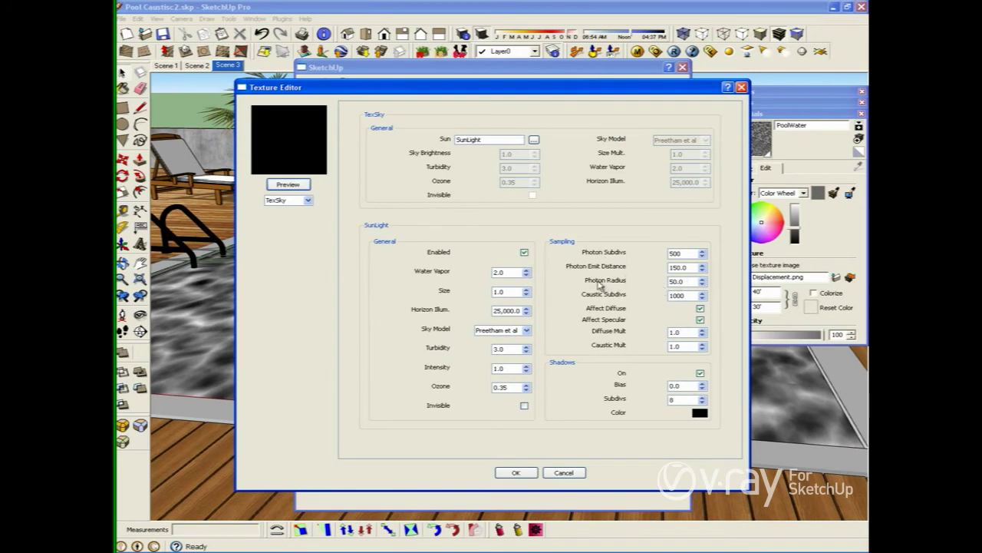
{"action": "double_click", "coordinate": [688, 281]}
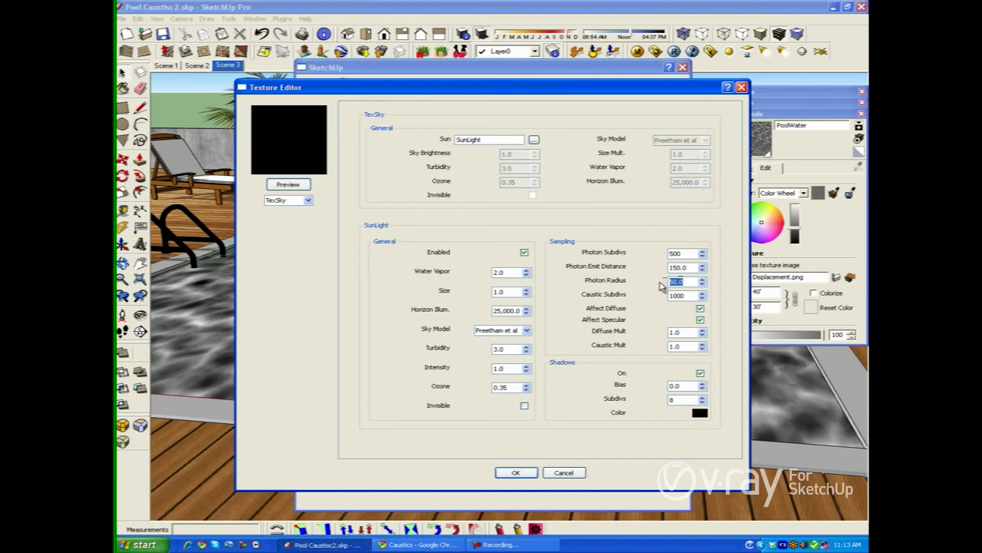
{"action": "type", "text": "500"}
{"action": "double_click", "coordinate": [672, 283]}
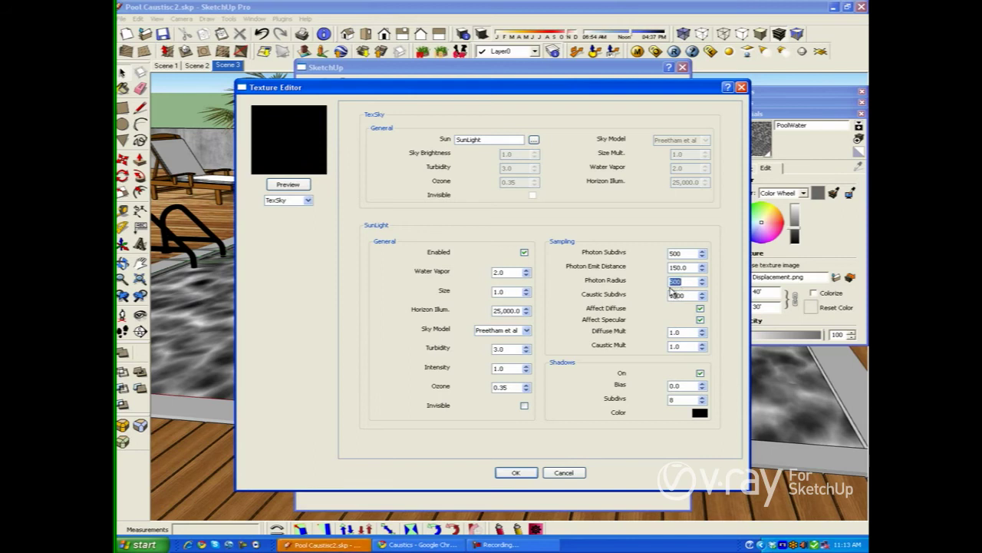
{"action": "left_click", "coordinate": [517, 472]}
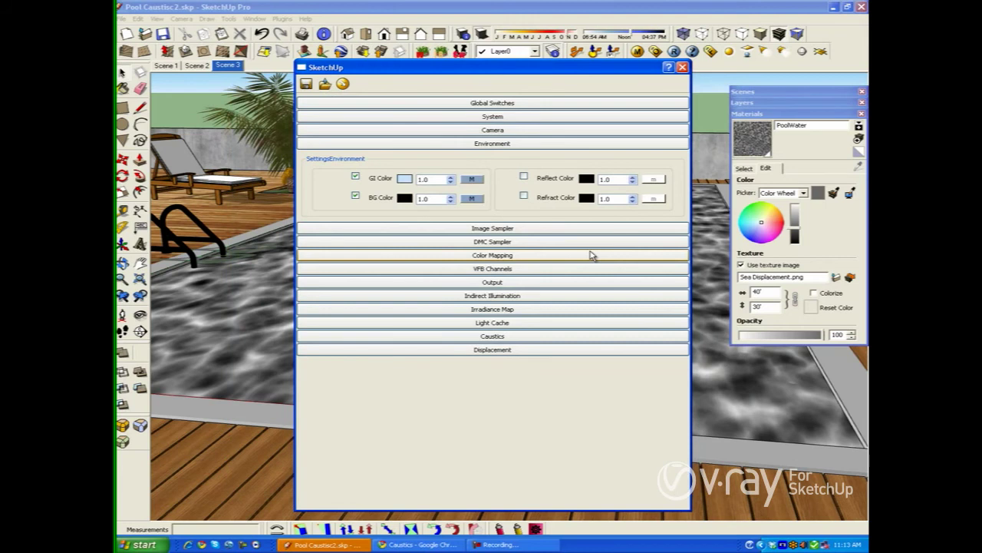
Step: Render the pool scene again with the updated photon radius and return to the render options
{"action": "left_click", "coordinate": [675, 51]}
{"action": "left_click", "coordinate": [674, 51]}
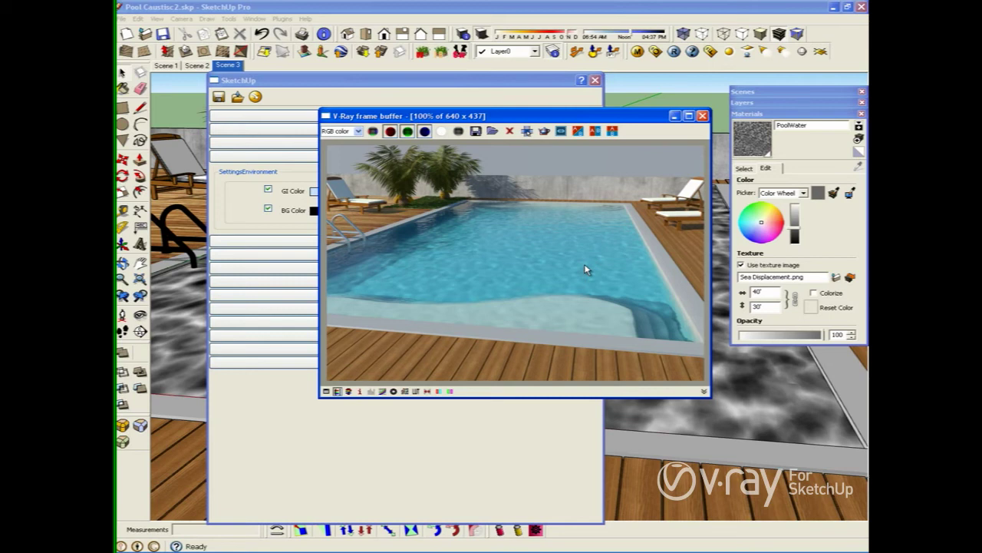
{"action": "left_click", "coordinate": [244, 195]}
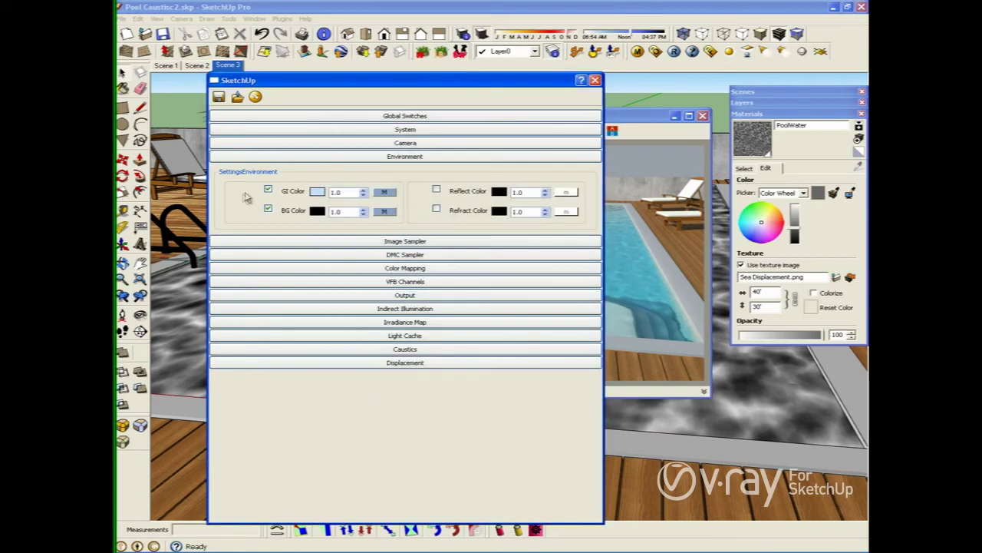
Step: Set the caustics search distance to 3 and the max photons to 100 in the render options
{"action": "left_click", "coordinate": [307, 160]}
{"action": "left_click", "coordinate": [410, 278]}
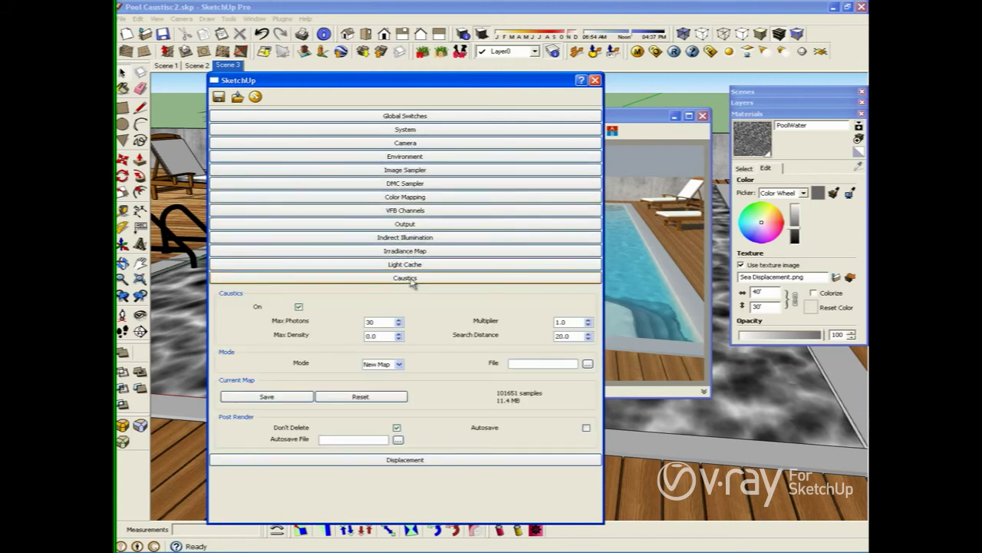
{"action": "left_click_drag", "start_coordinate": [572, 337], "coordinate": [548, 336]}
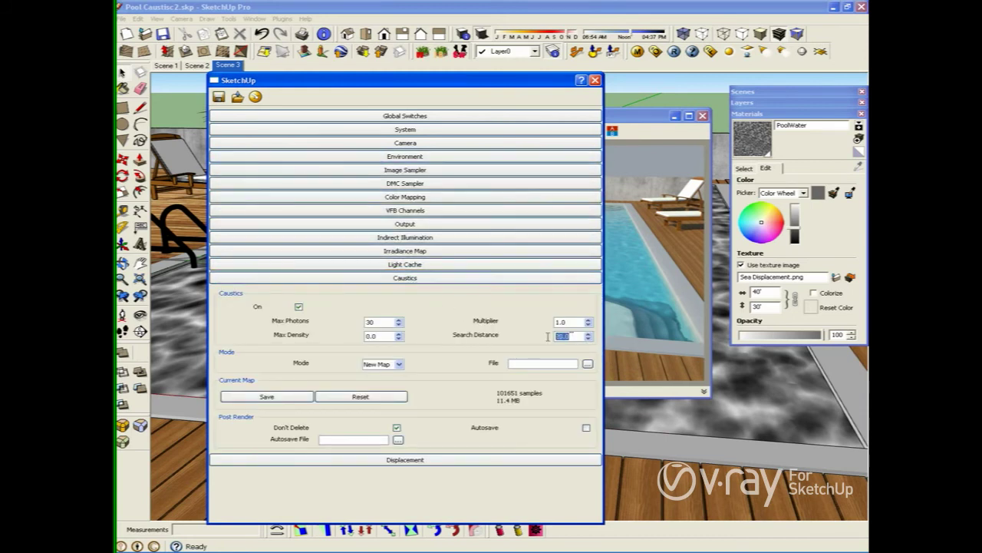
{"action": "type", "text": "3"}
{"action": "mouse_move", "coordinate": [562, 338]}
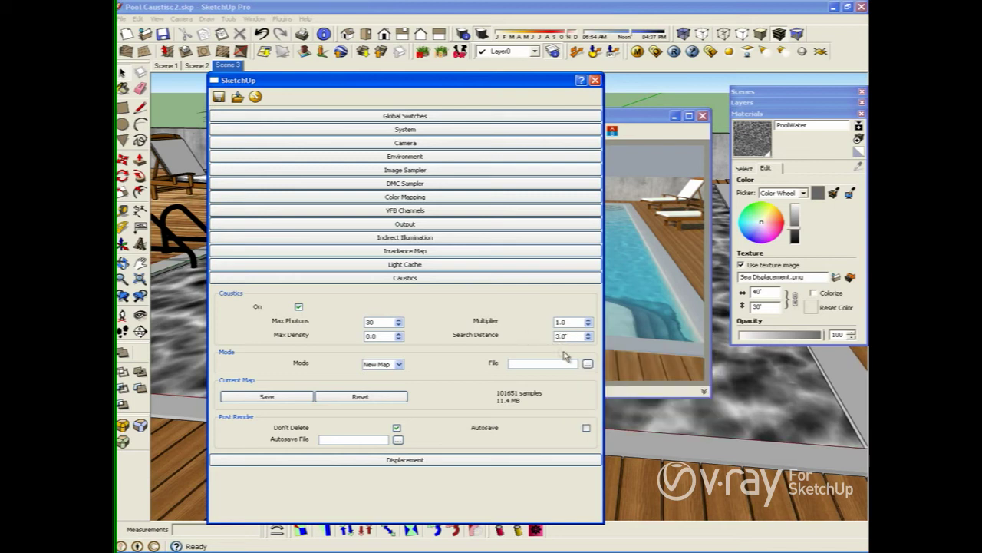
{"action": "double_click", "coordinate": [373, 321]}
{"action": "type", "text": "100"}
Step: Set the caustics multiplier to 1.5 after moving the options and frame buffer windows apart to check the render
{"action": "double_click", "coordinate": [572, 323]}
{"action": "left_click_drag", "start_coordinate": [531, 87], "coordinate": [450, 90]}
{"action": "left_click_drag", "start_coordinate": [607, 110], "coordinate": [638, 113]}
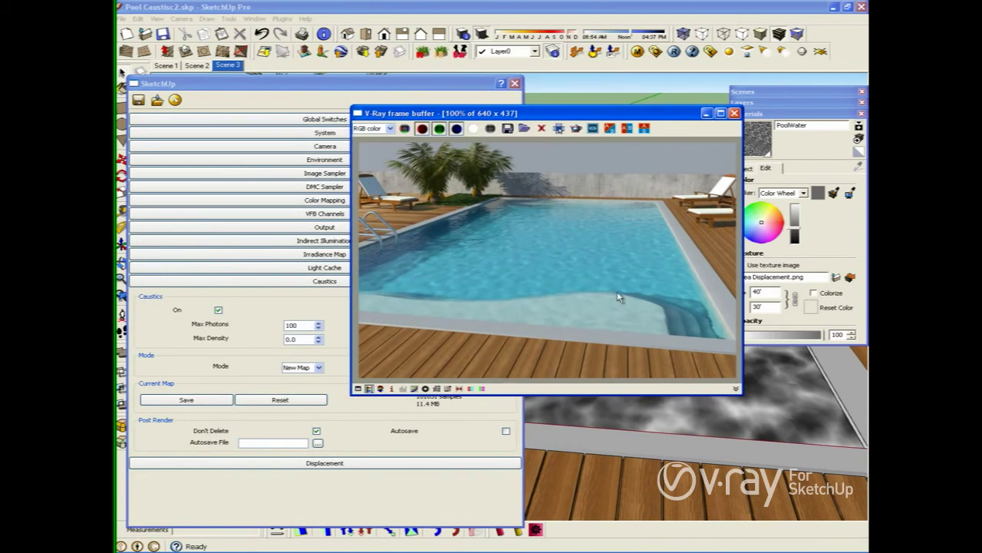
{"action": "left_click", "coordinate": [381, 89]}
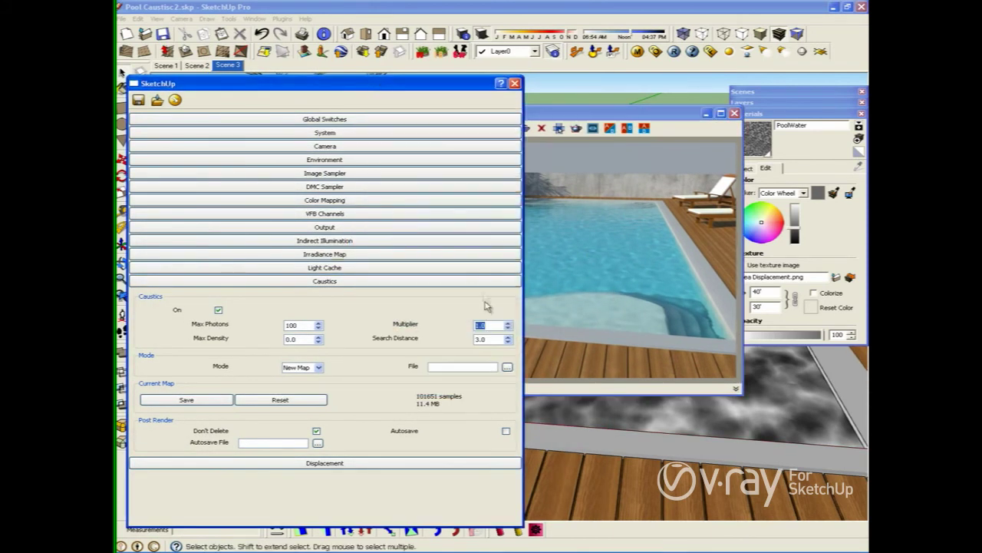
{"action": "type", "text": "1"}
Step: Set the sunlight caustic subdivs to 8000 in the environment's sky texture and accept it
{"action": "left_click", "coordinate": [345, 281]}
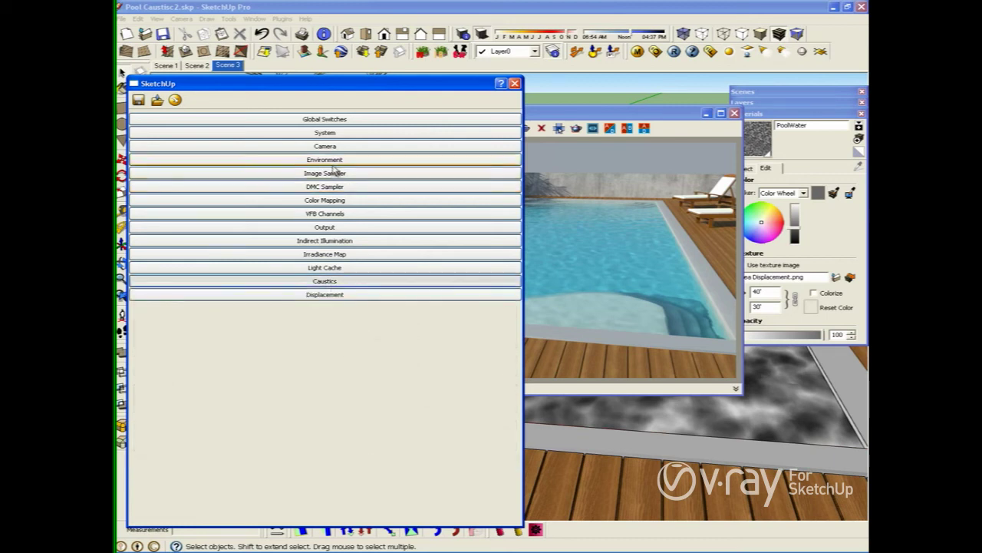
{"action": "left_click", "coordinate": [336, 161]}
{"action": "left_click", "coordinate": [310, 198]}
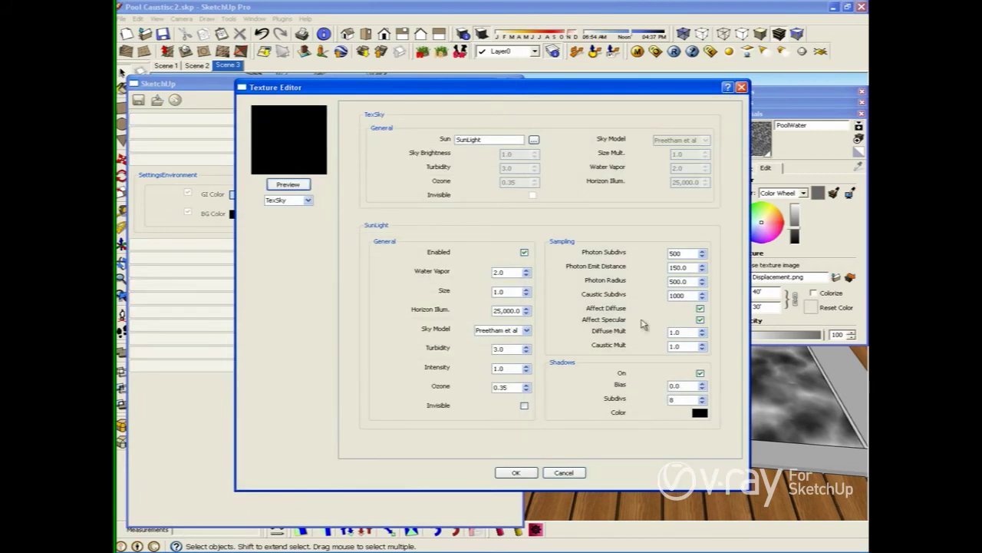
{"action": "left_click", "coordinate": [673, 295]}
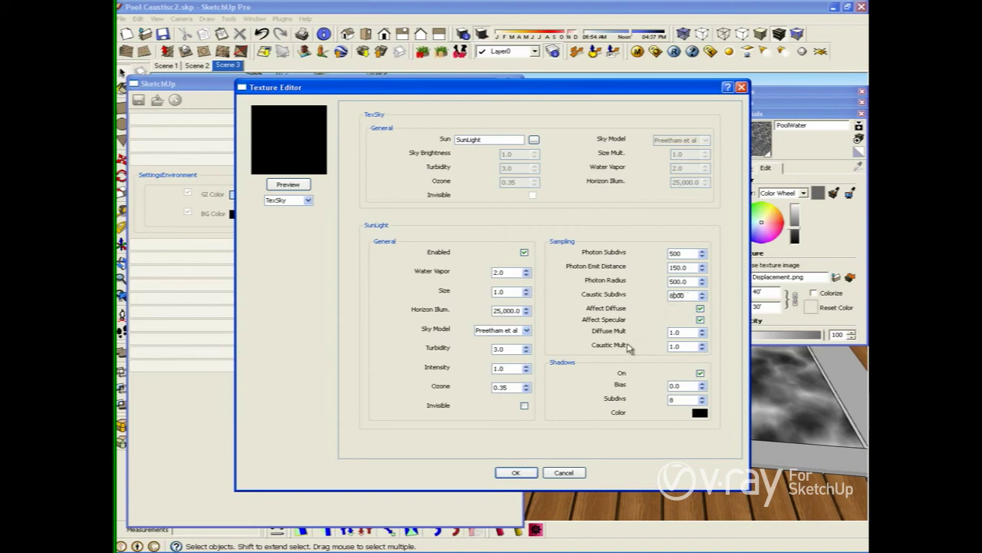
{"action": "left_click", "coordinate": [522, 474]}
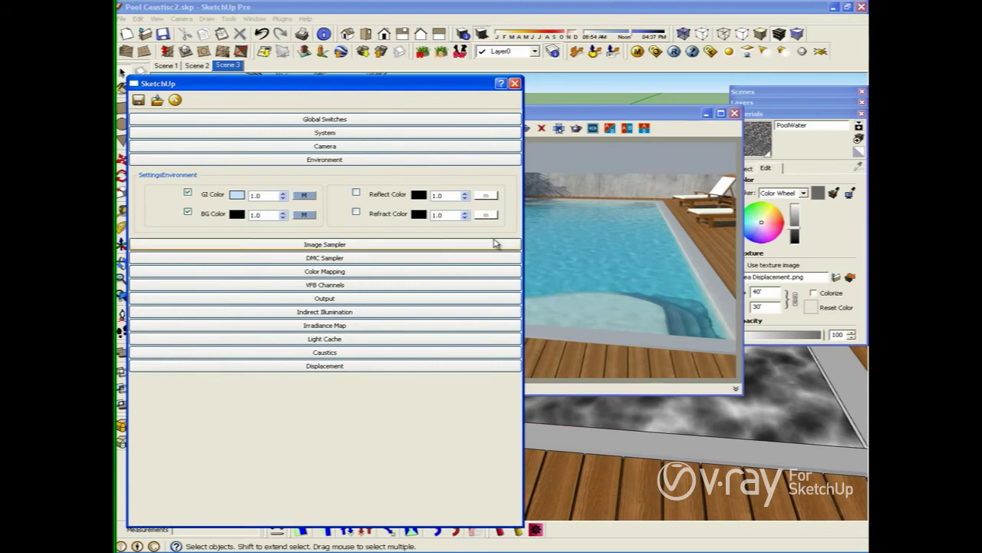
Step: Reopen the GI color sky texture and change the sunlight caustic subdivs to 6000
{"action": "left_click", "coordinate": [305, 196]}
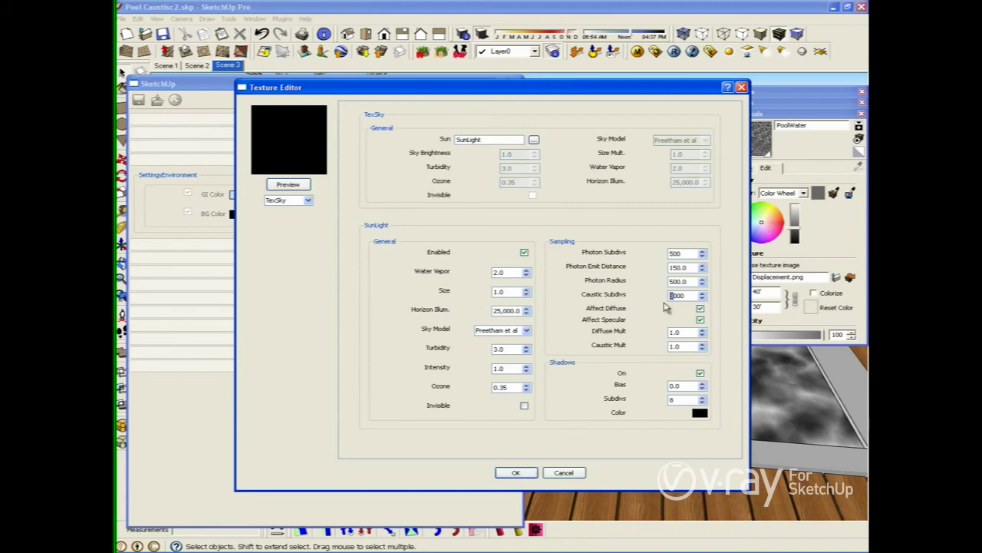
{"action": "type", "text": "6"}
{"action": "left_click", "coordinate": [519, 472]}
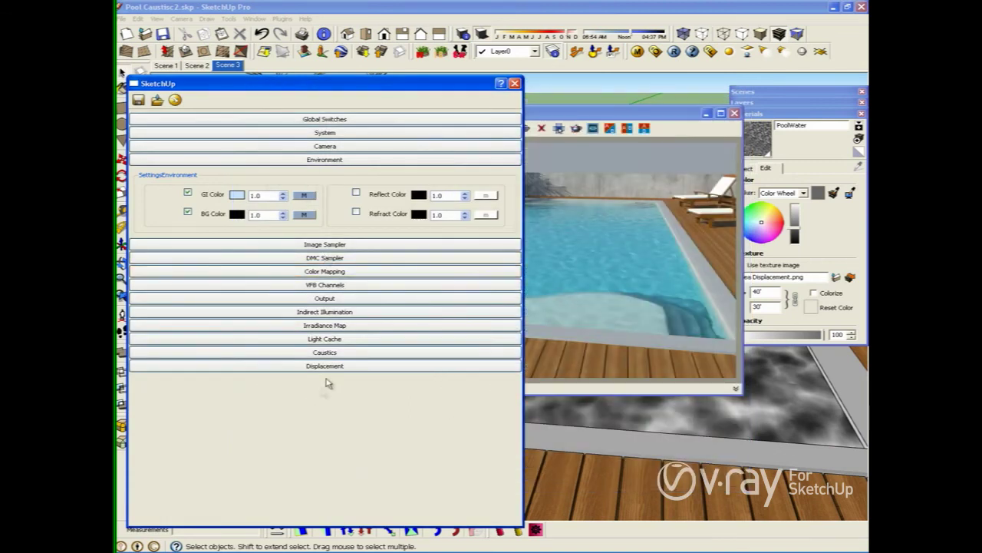
Step: Examine the caustics search distance and max photons descriptions, and inspect the rendered pool water up close
{"action": "left_click", "coordinate": [343, 354]}
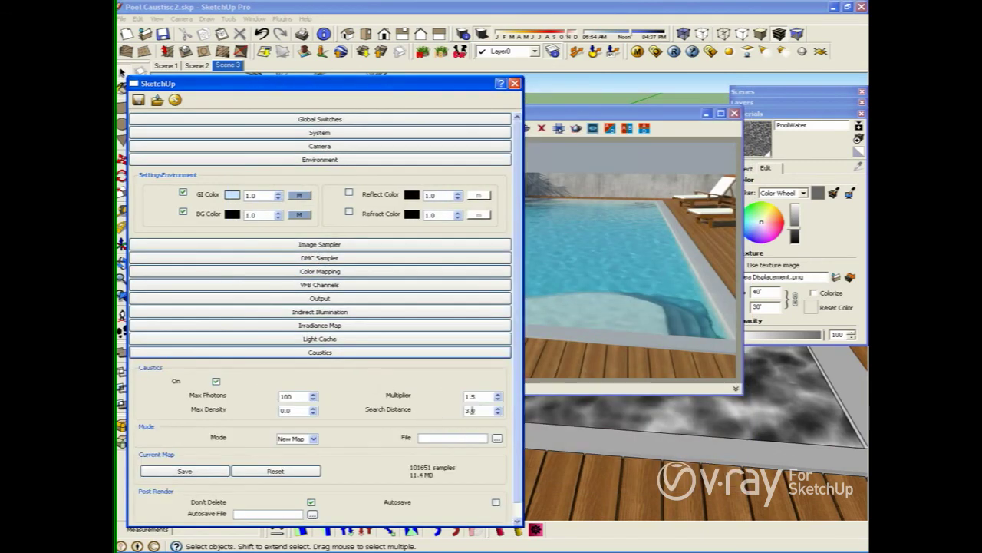
{"action": "mouse_move", "coordinate": [482, 410]}
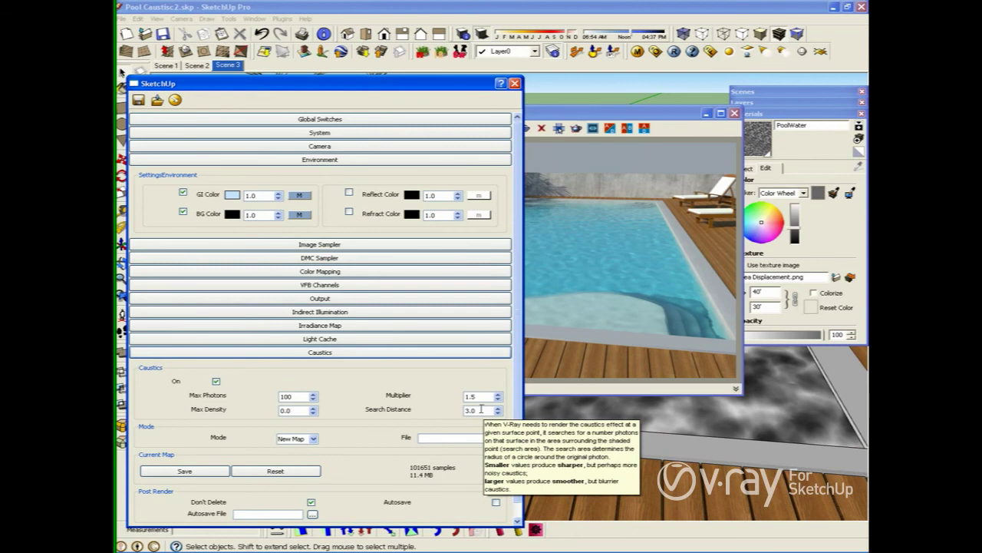
{"action": "left_click", "coordinate": [659, 130]}
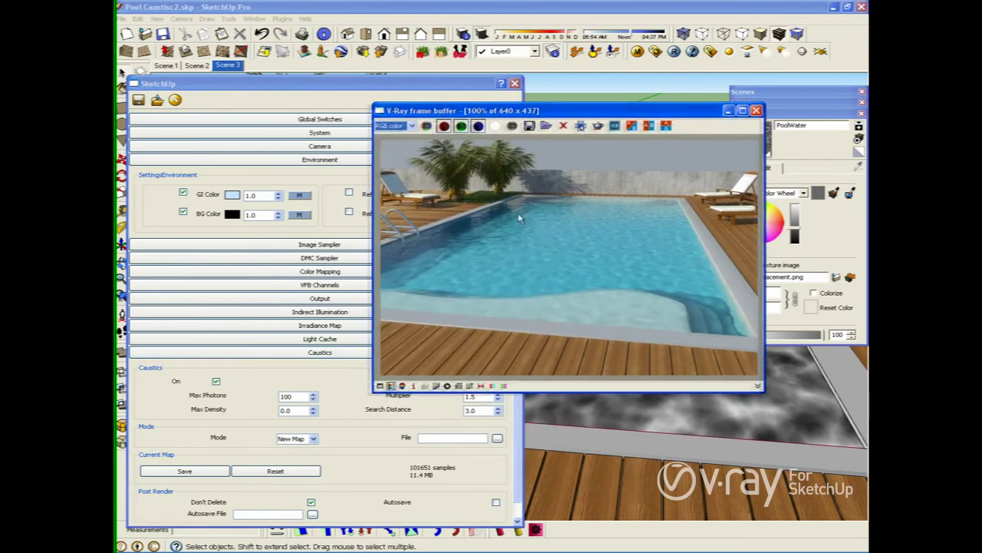
{"action": "scroll", "coordinate": [565, 275], "scroll_direction": "up", "scroll_amount": 3}
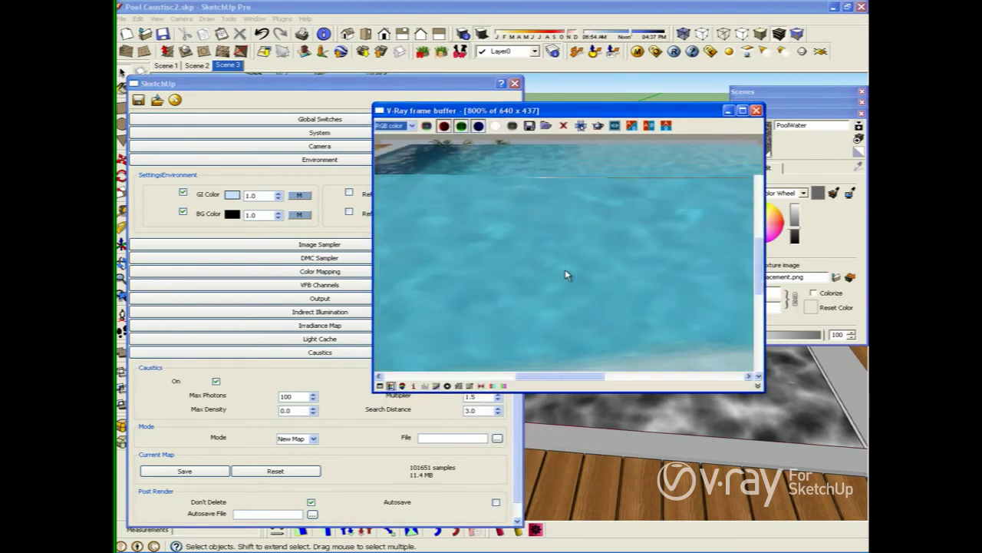
{"action": "scroll", "coordinate": [565, 275], "scroll_direction": "down", "scroll_amount": 3}
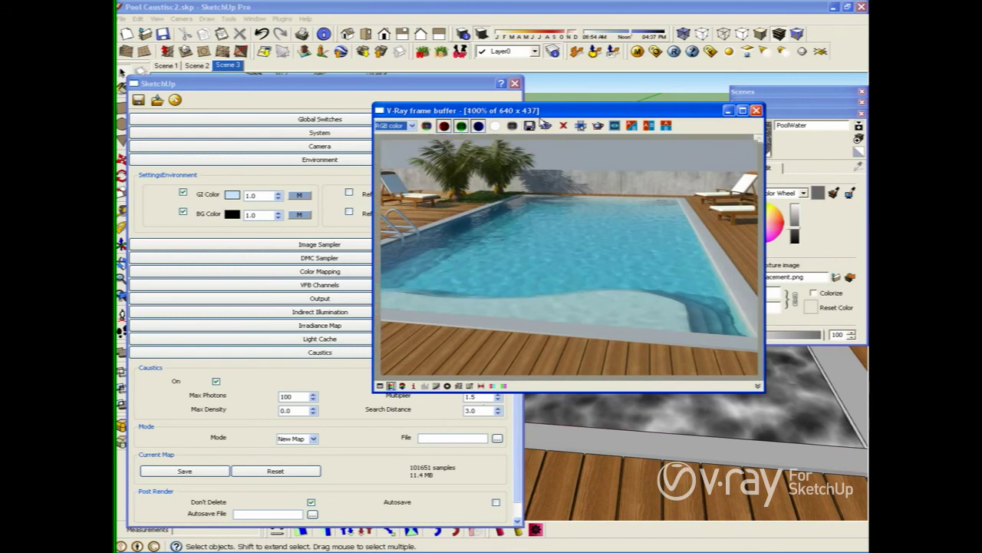
{"action": "left_click_drag", "start_coordinate": [547, 111], "coordinate": [578, 112]}
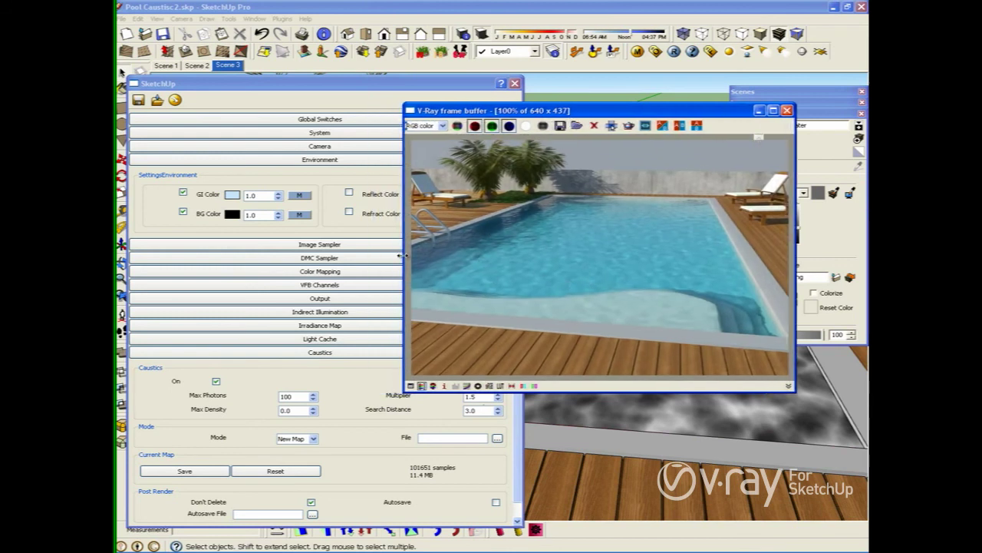
{"action": "left_click", "coordinate": [269, 390]}
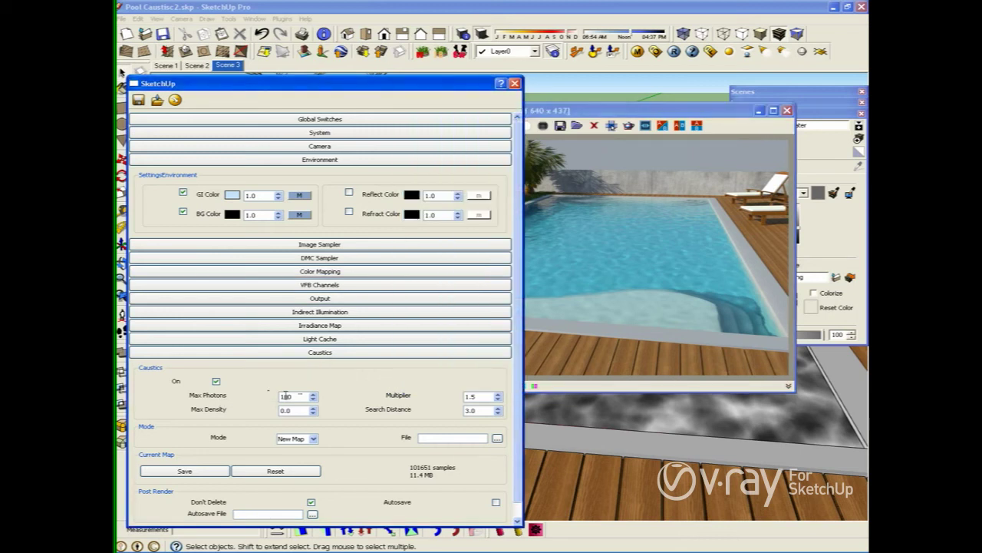
{"action": "mouse_move", "coordinate": [285, 396]}
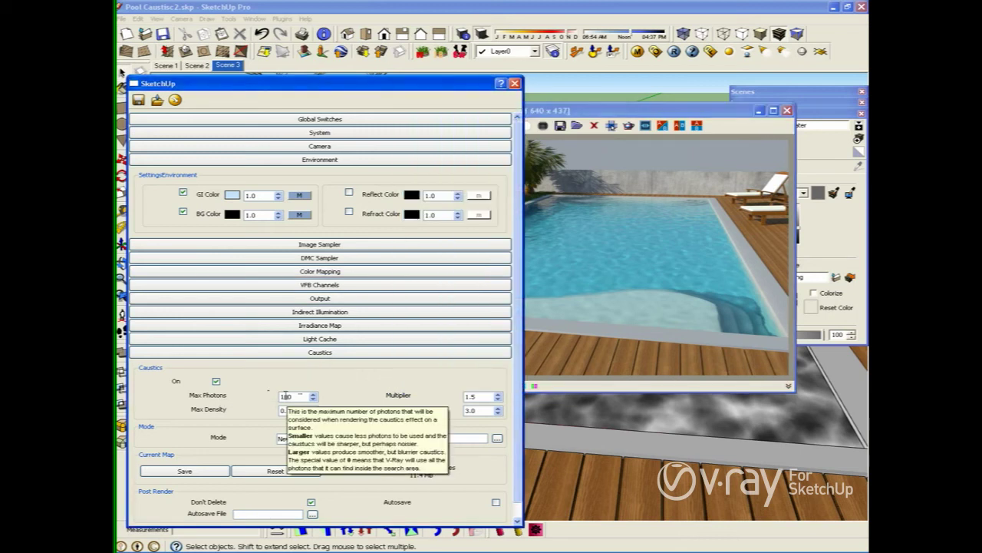
Step: Close the render options and render the pool scene with the new caustics settings, making the render regions follow the mouse
{"action": "left_click", "coordinate": [338, 353]}
{"action": "left_click", "coordinate": [343, 160]}
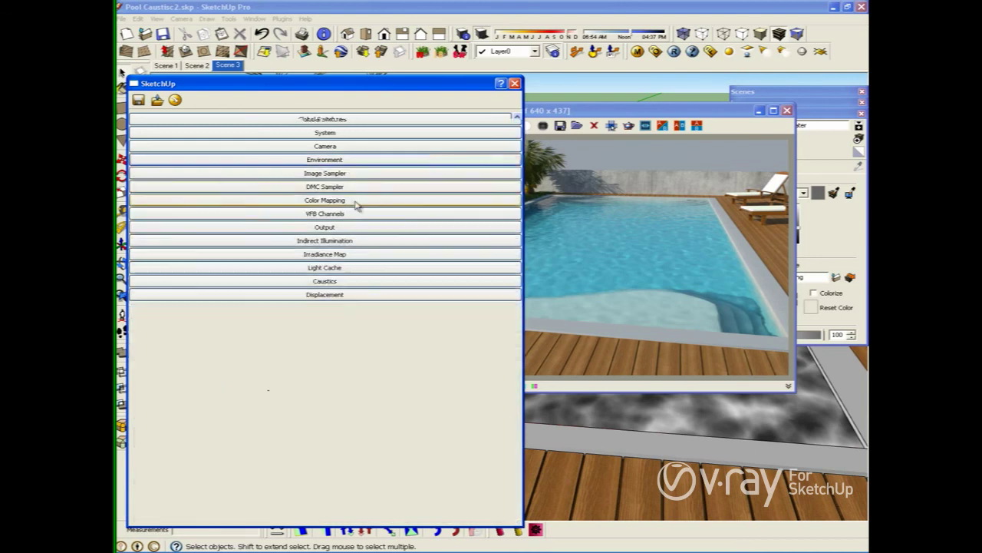
{"action": "left_click", "coordinate": [515, 83]}
{"action": "left_click_drag", "start_coordinate": [547, 115], "coordinate": [464, 115]}
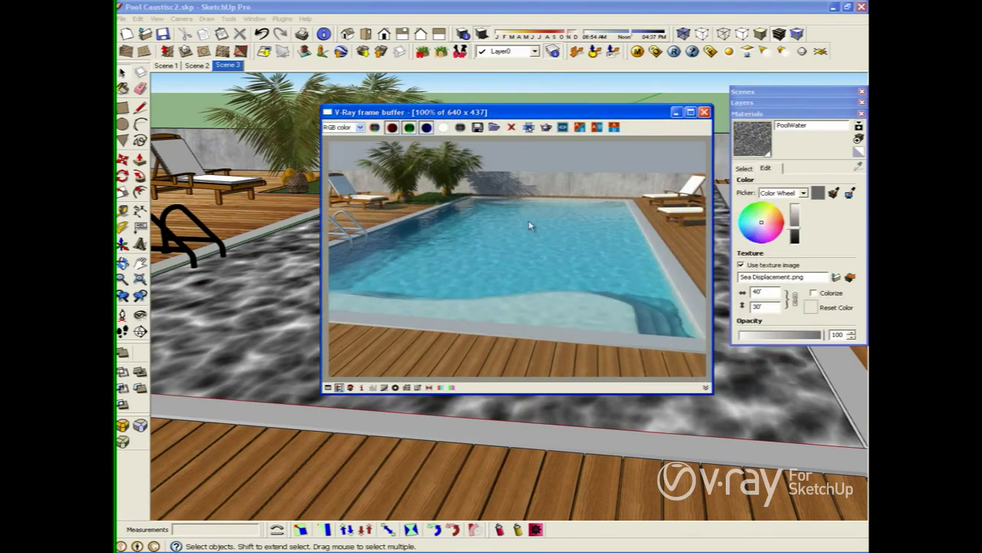
{"action": "left_click", "coordinate": [674, 50]}
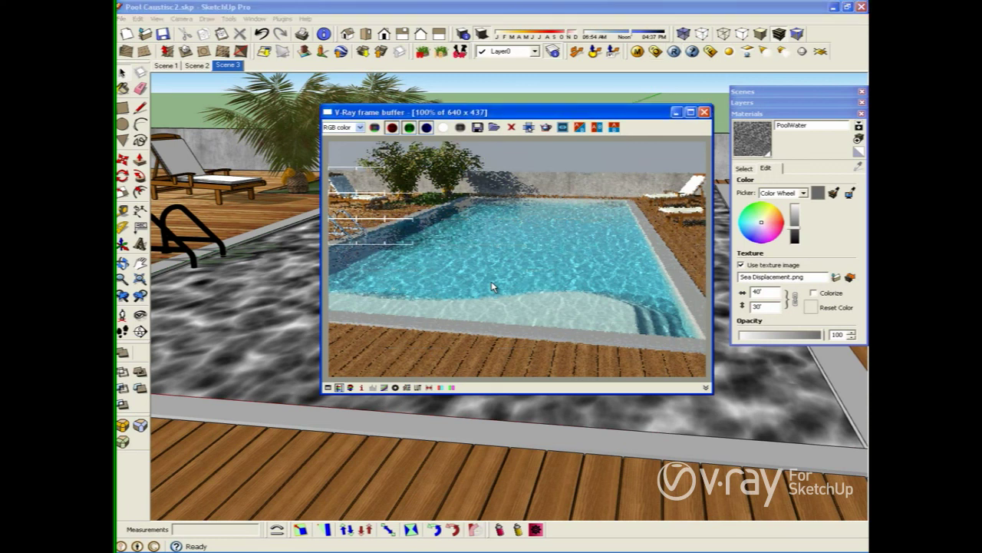
{"action": "left_click", "coordinate": [529, 126]}
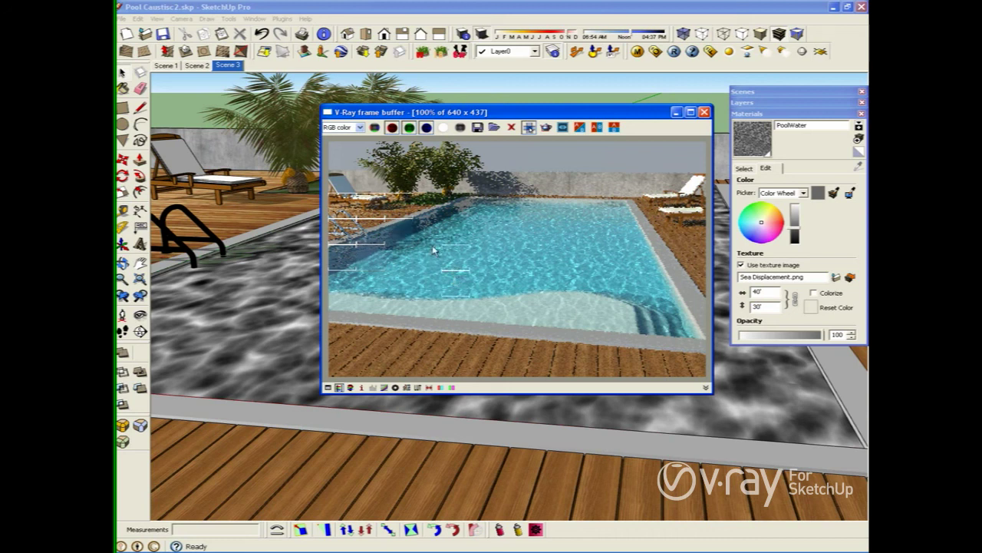
Step: Switch to Windows Picture and Fax Viewer to view the finished image Pool-and-Caustics.jpg
{"action": "mouse_move", "coordinate": [271, 545]}
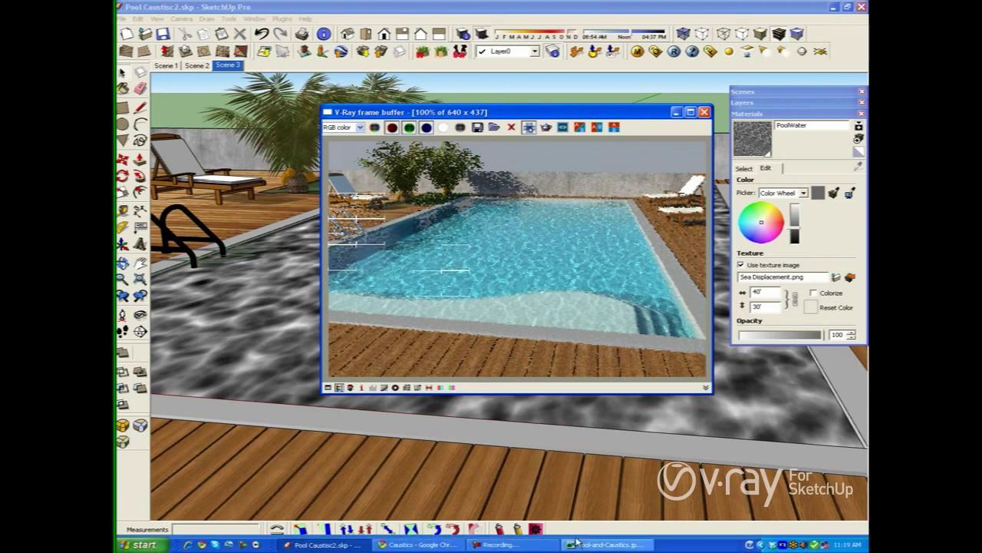
{"action": "left_click", "coordinate": [589, 548]}
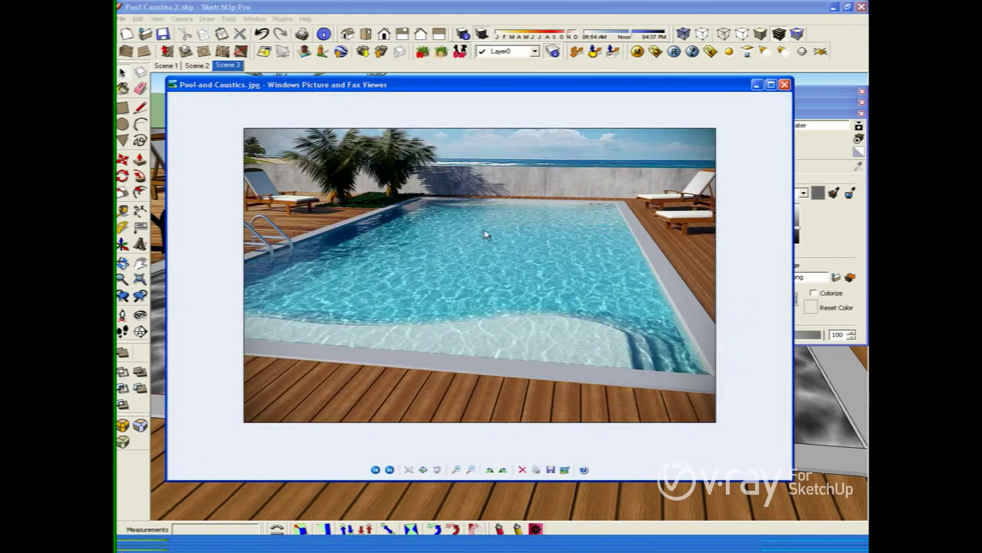